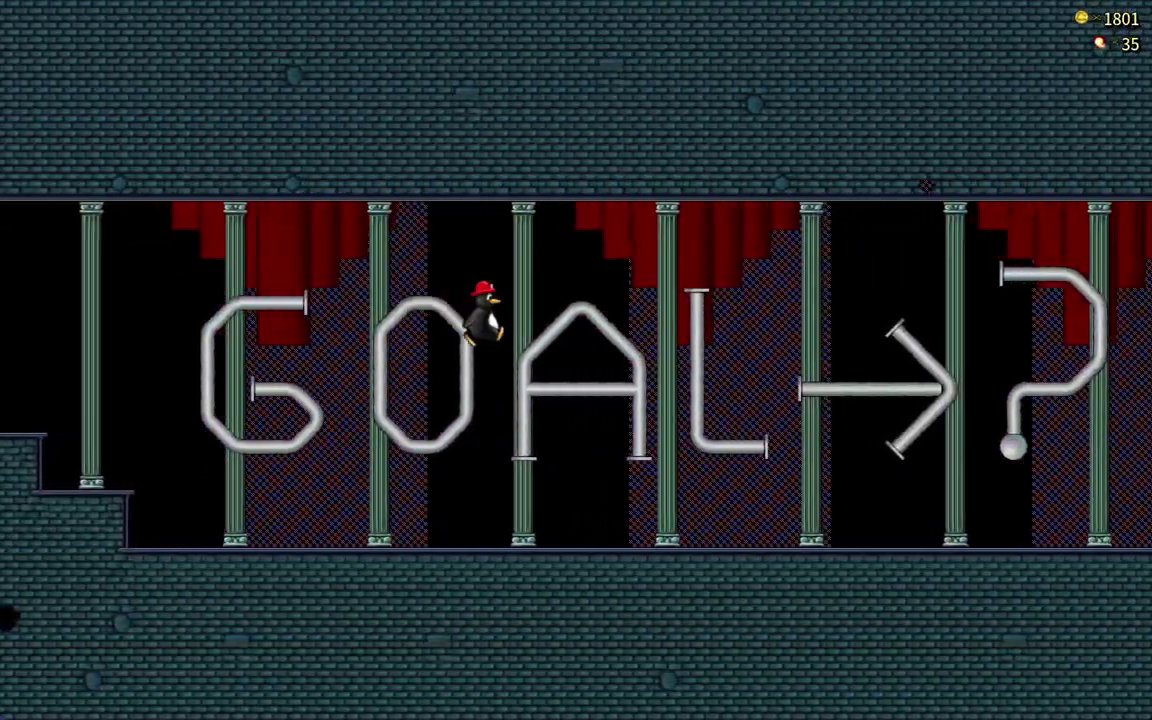
key("Right")
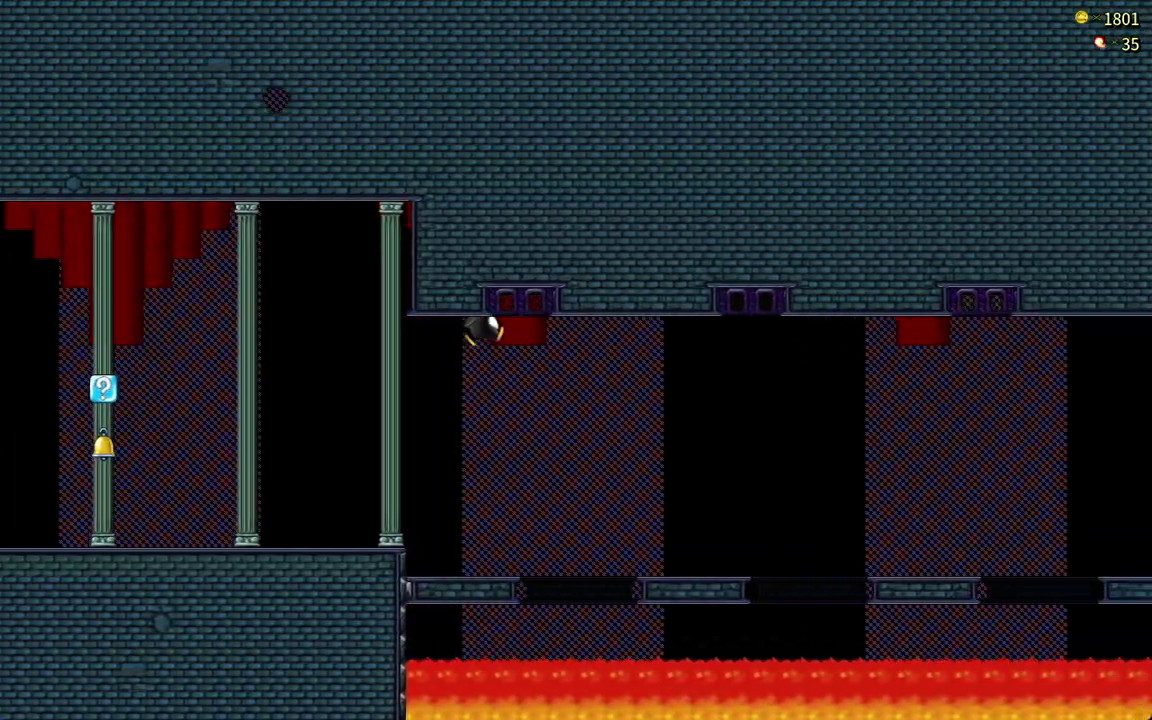
key("Right")
key("space")
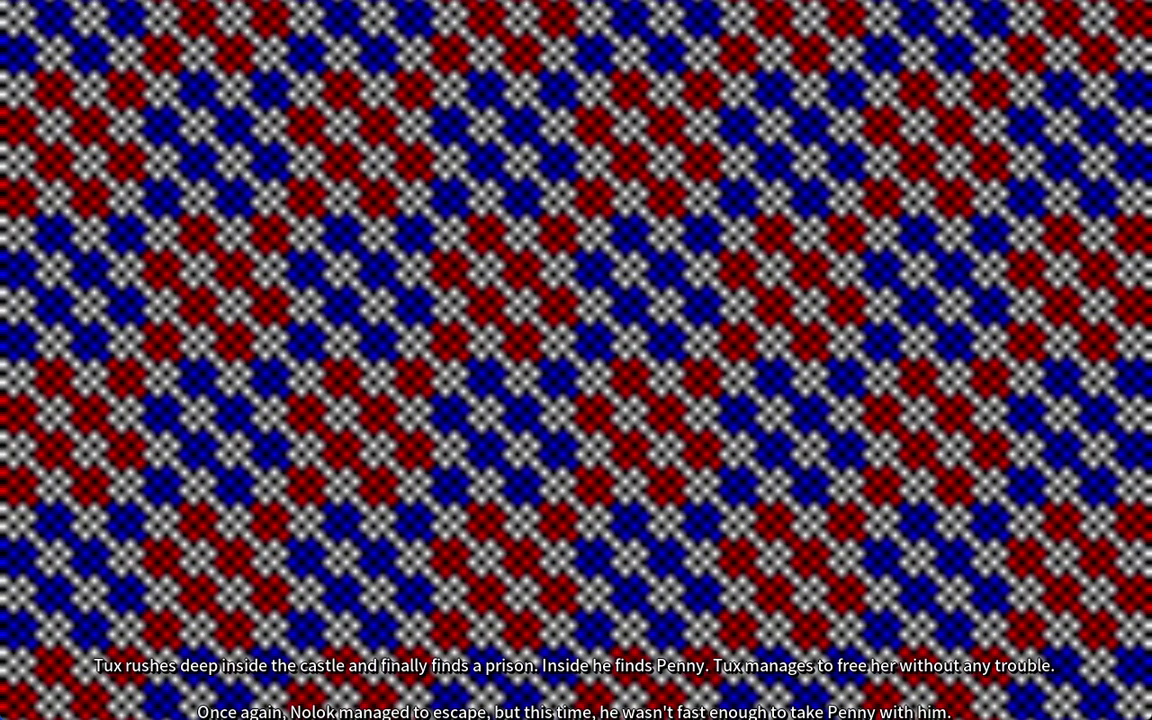
Step: Switch to File Explorer, go to %appdata% and open the supertux2 folder inside SuperTux
key("super+e")
left_click(514, 101)
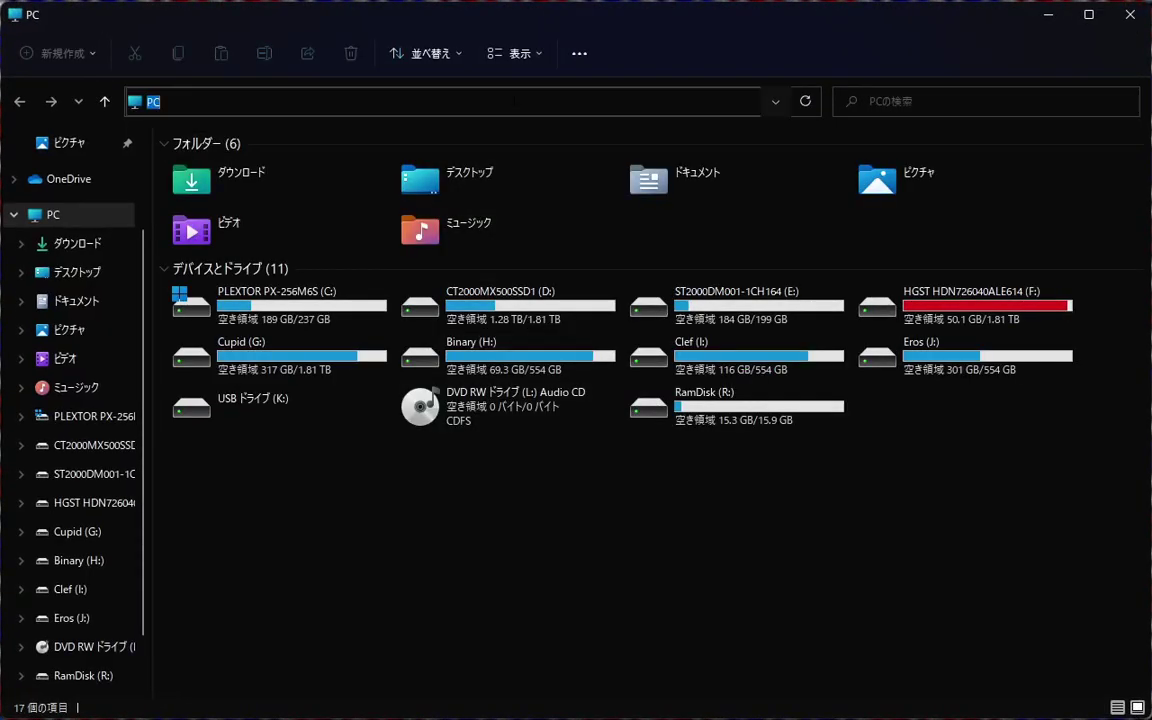
type("%appdata%")
key("Return")
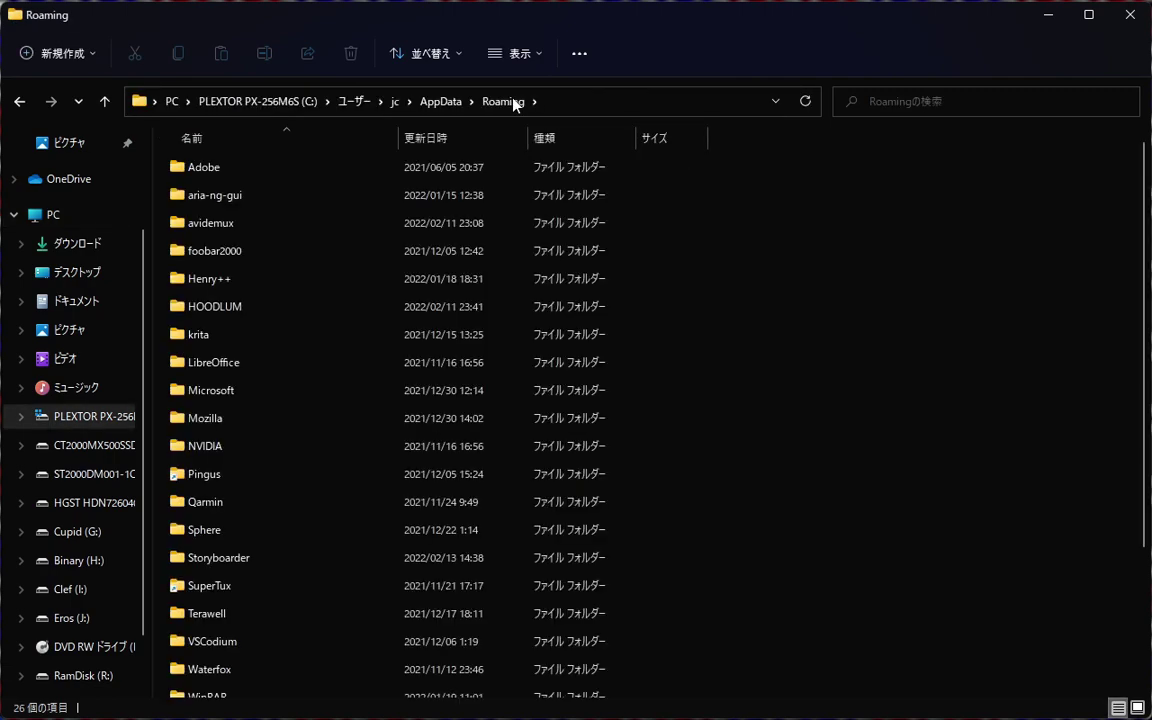
key("End")
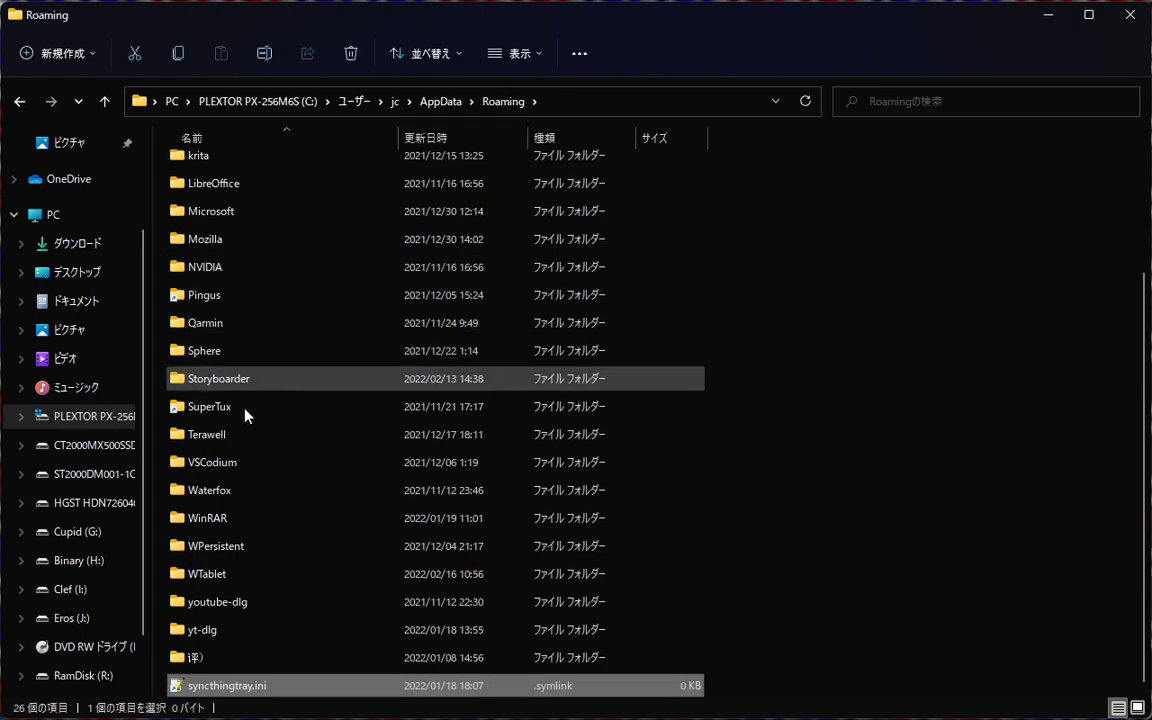
left_click_drag(224, 406, 276, 309)
key("Return")
double_click(222, 168)
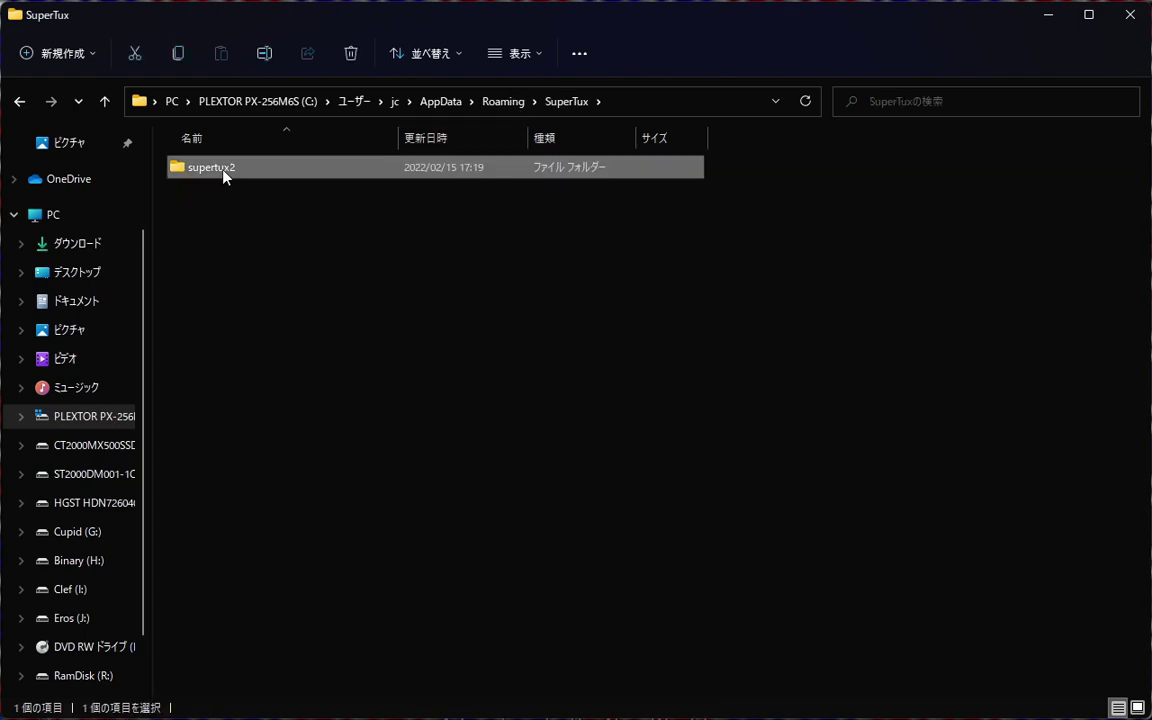
Step: Copy the supertux2 folder's path, switch to 7-Zip and open that path in the empty second pane
left_click(697, 103)
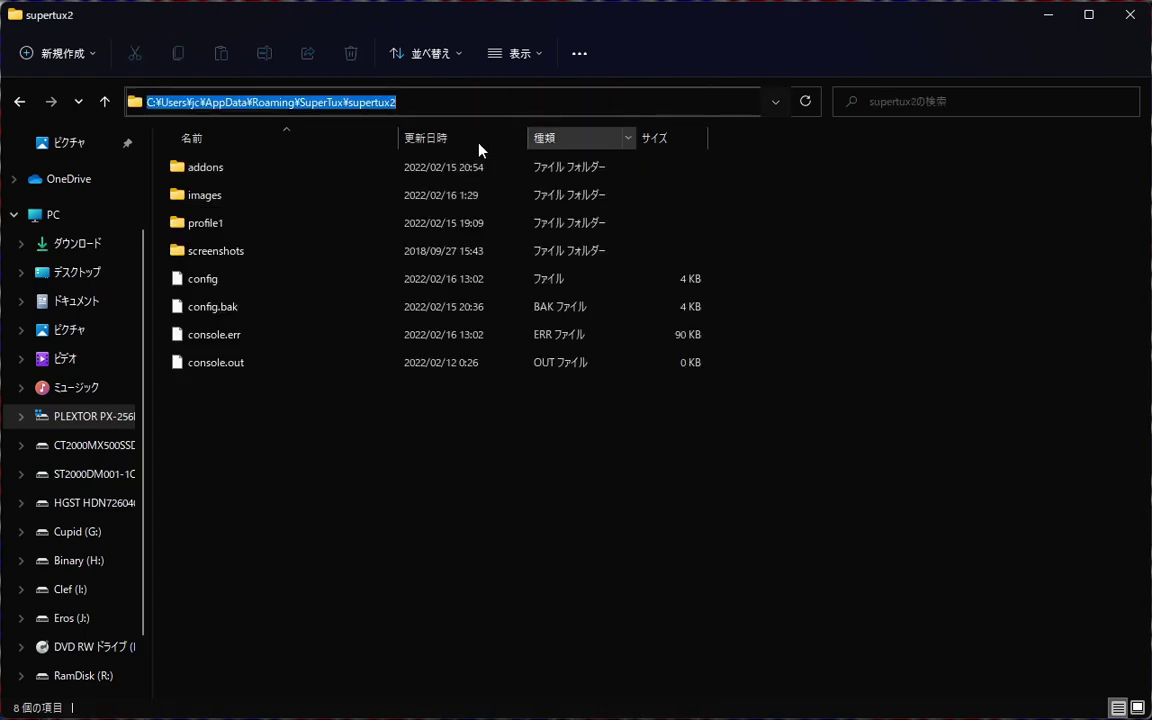
right_click(338, 112)
left_click(362, 163)
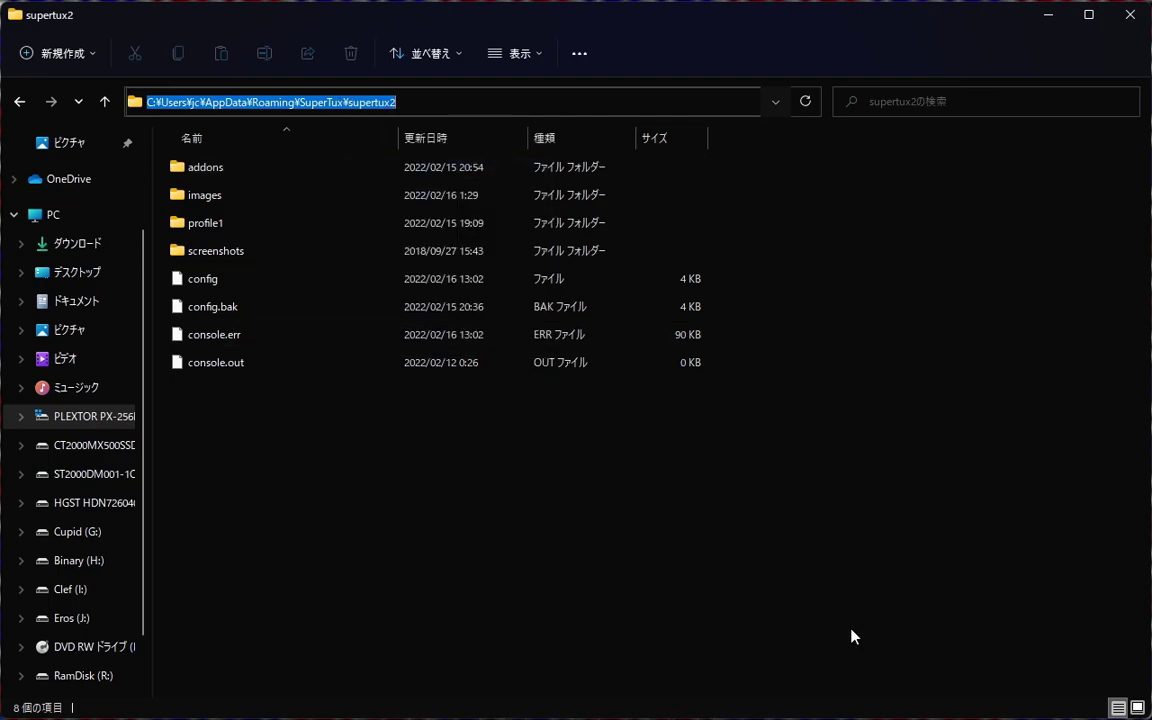
left_click(230, 685)
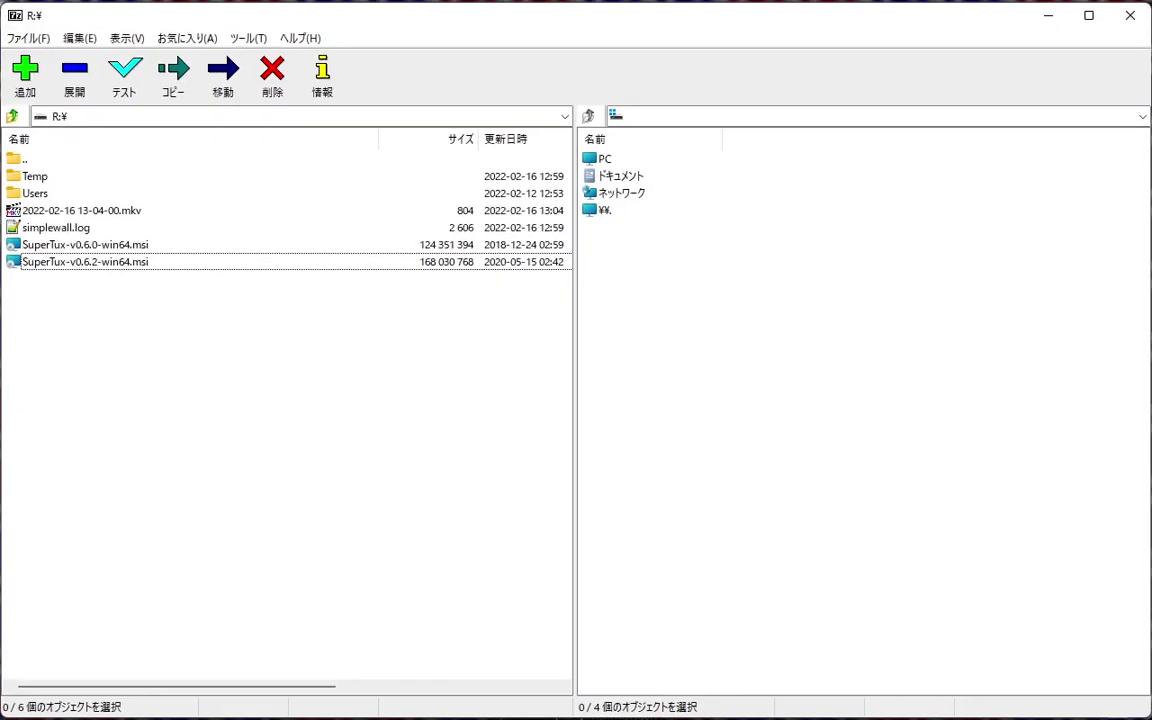
right_click(757, 118)
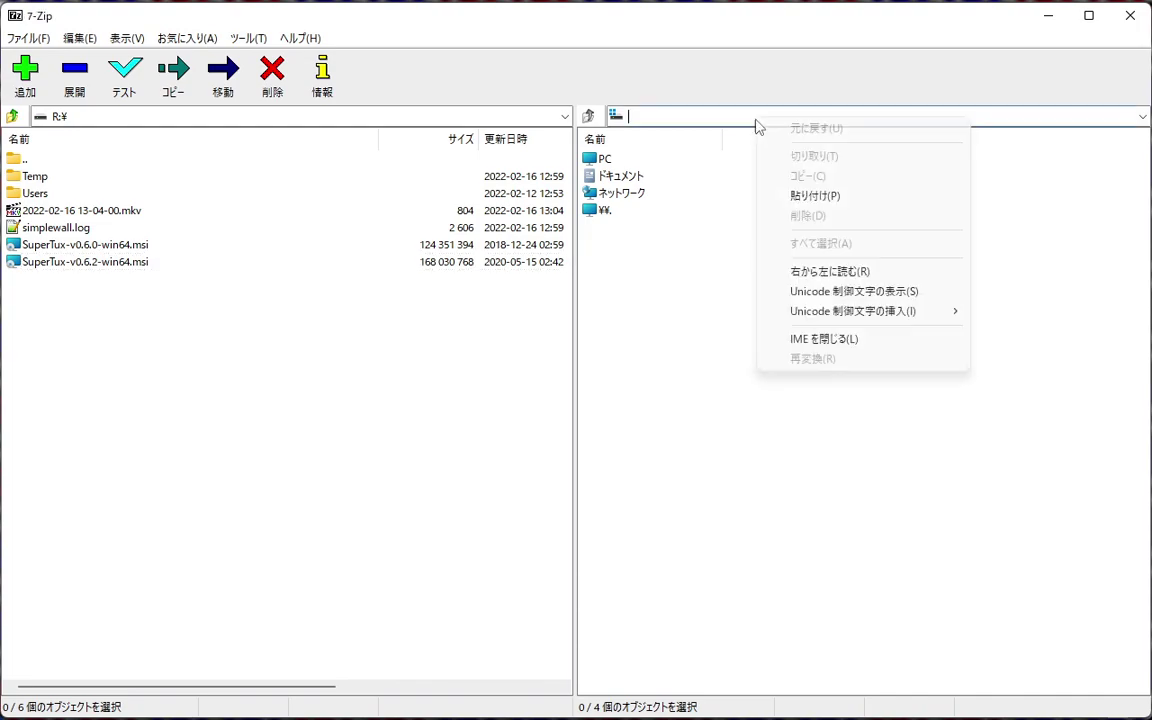
left_click(805, 193)
key("Return")
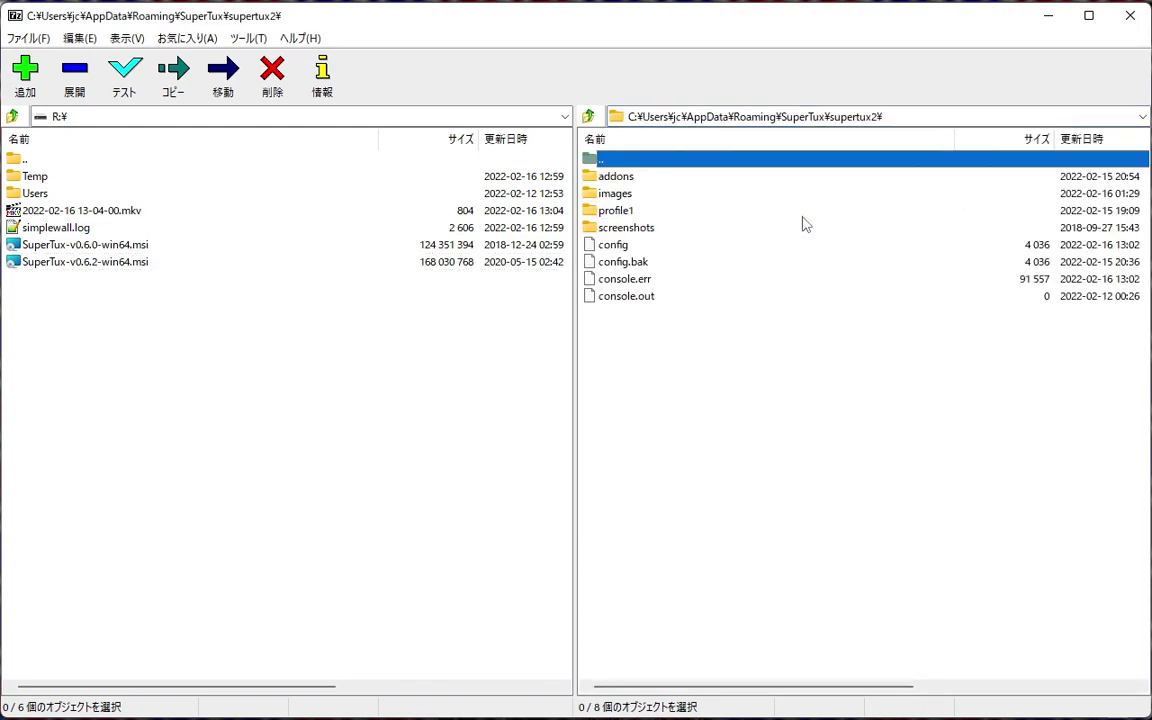
Step: View the detailed file properties of SuperTux-v0.6.0-win64.msi and close them
left_click(104, 249)
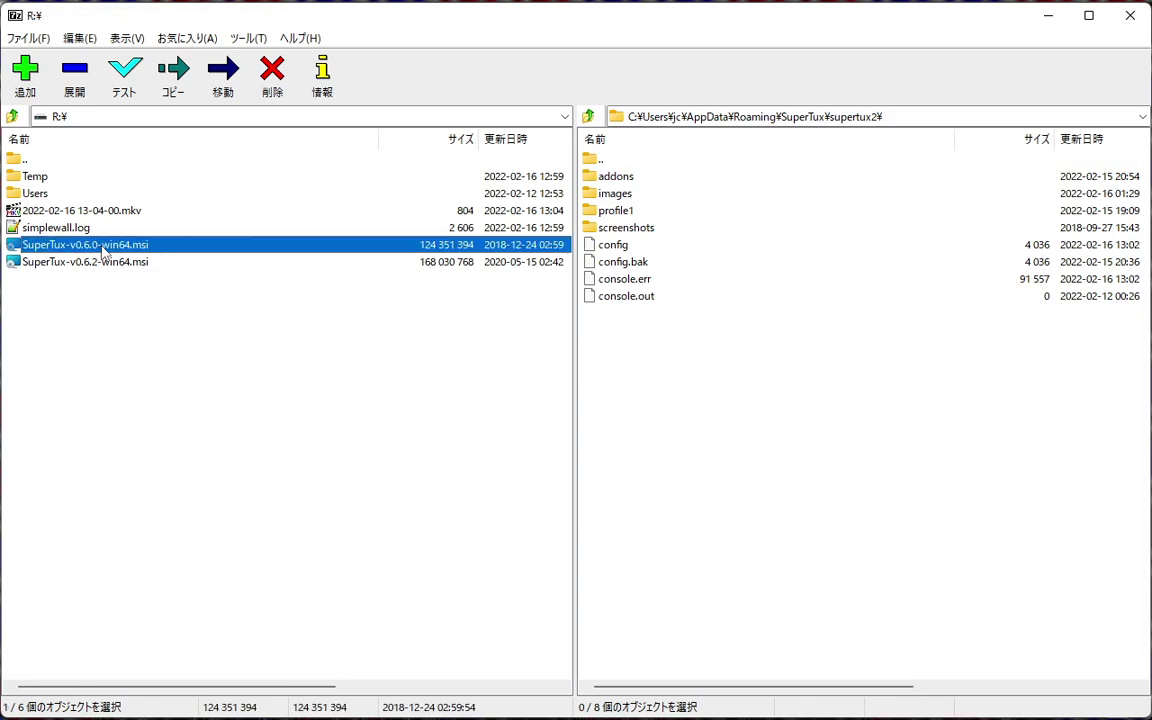
right_click(104, 250)
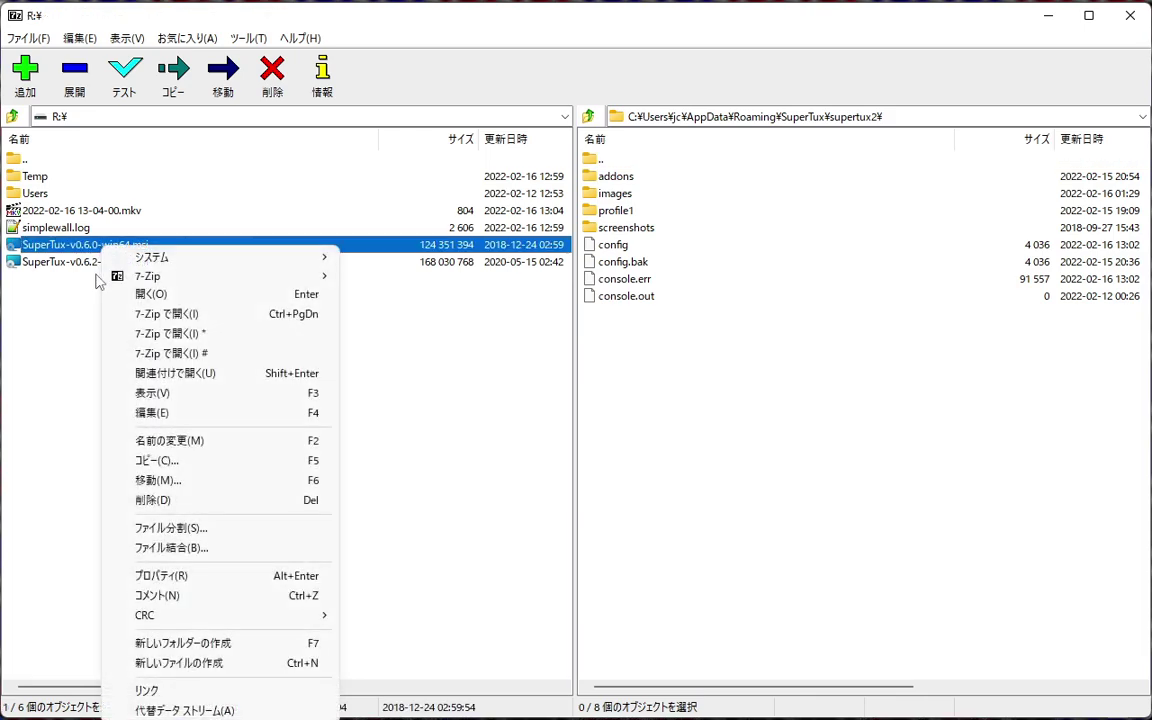
left_click(172, 580)
left_click_drag(319, 292, 433, 146)
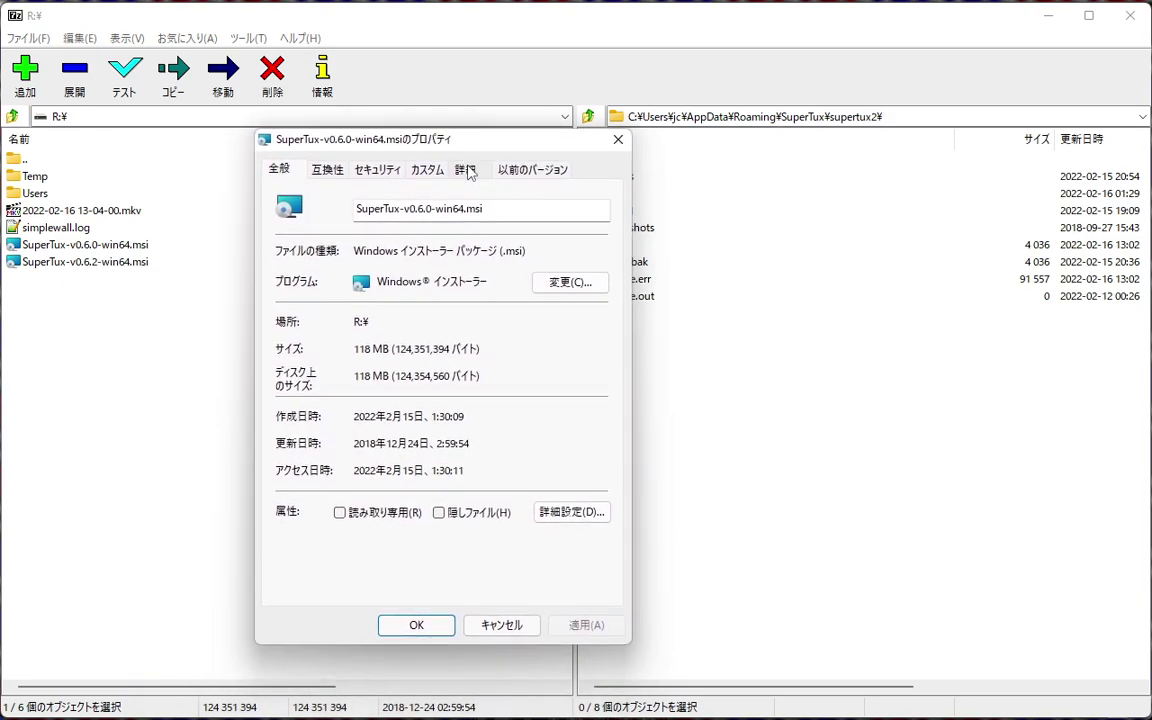
left_click(467, 170)
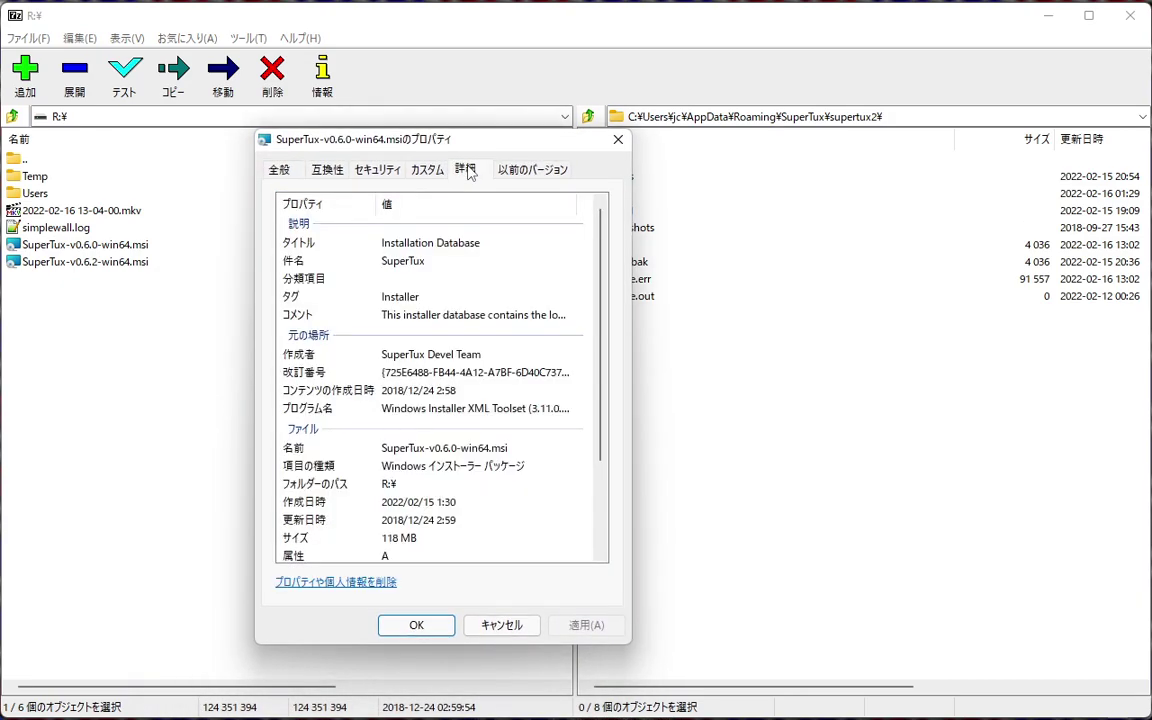
left_click(618, 139)
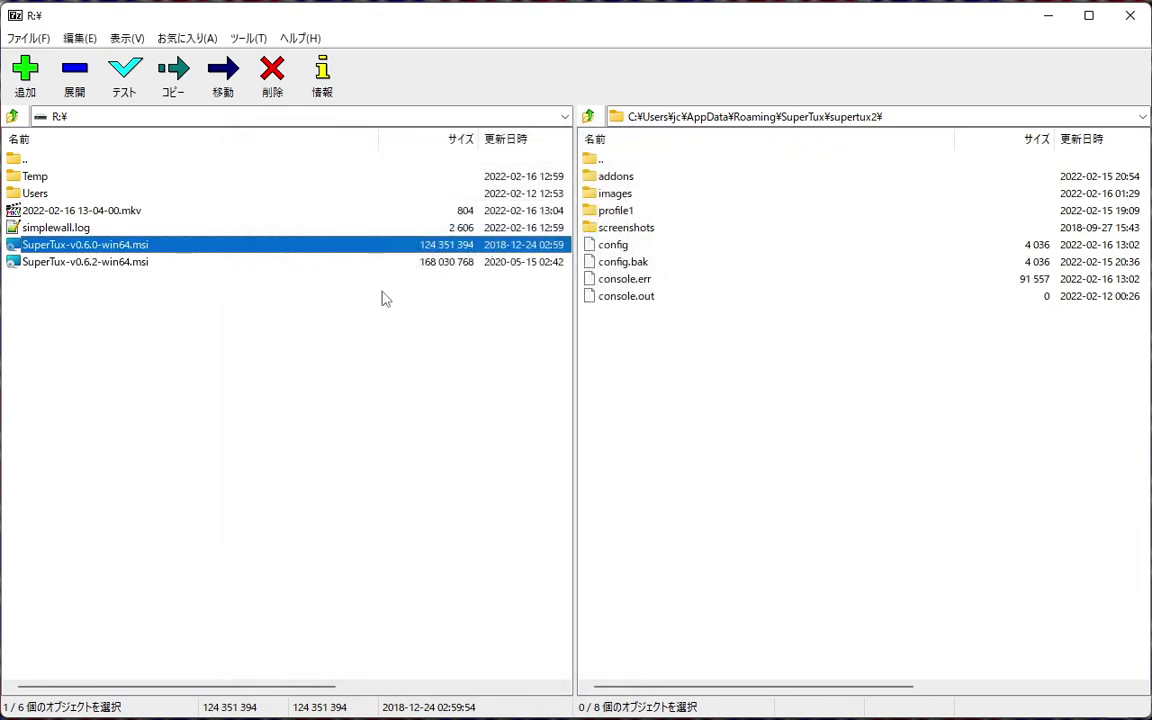
Step: View the detailed file properties of SuperTux-v0.6.2-win64.msi and close them
right_click(125, 265)
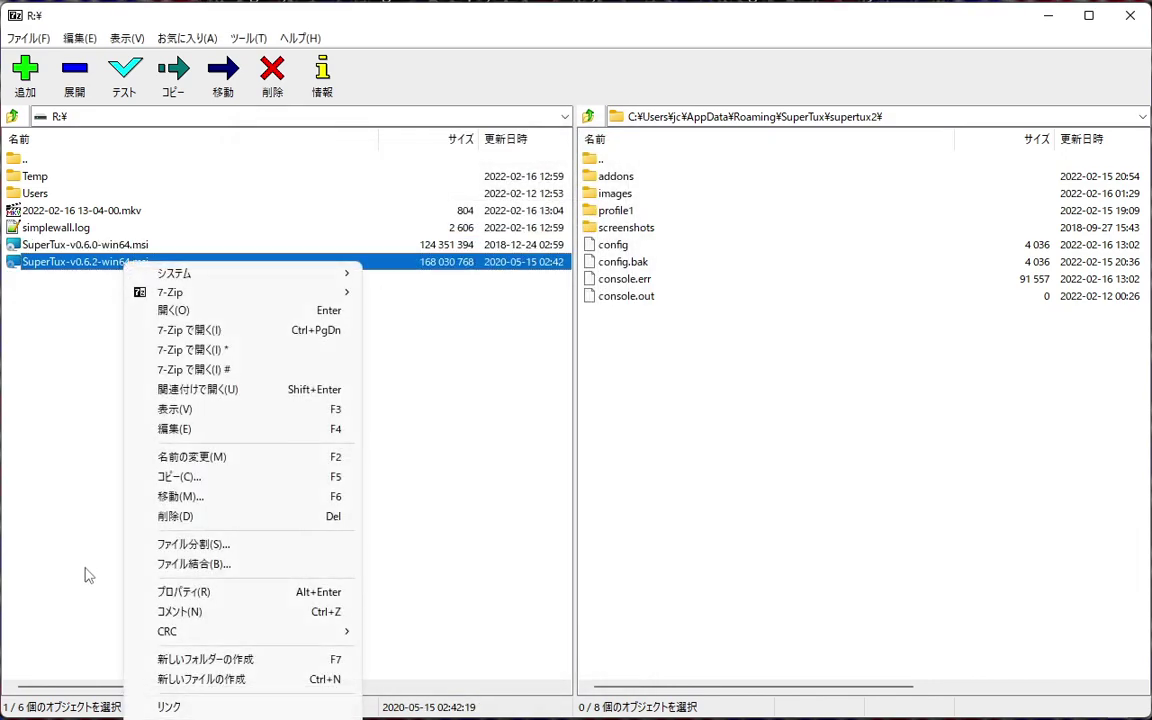
left_click(133, 591)
left_click_drag(376, 270, 450, 140)
left_click(443, 162)
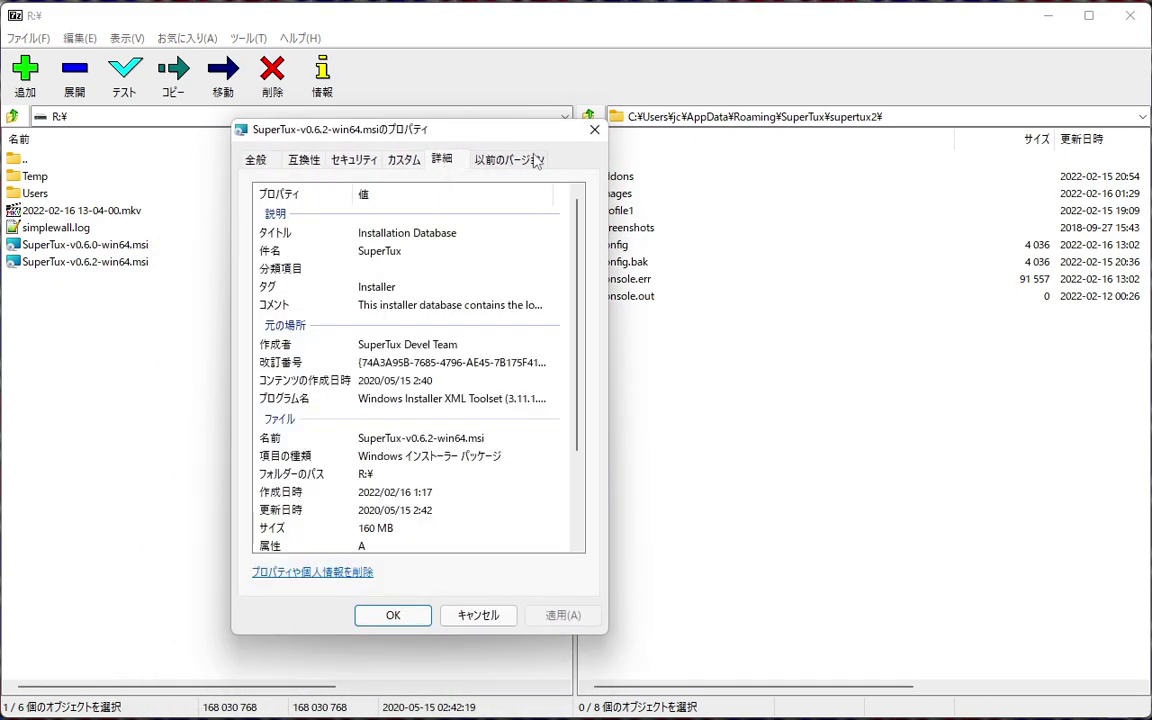
left_click(594, 130)
Step: Calculate all checksum types for SuperTux-v0.6.0-win64.msi and close the result
right_click(134, 244)
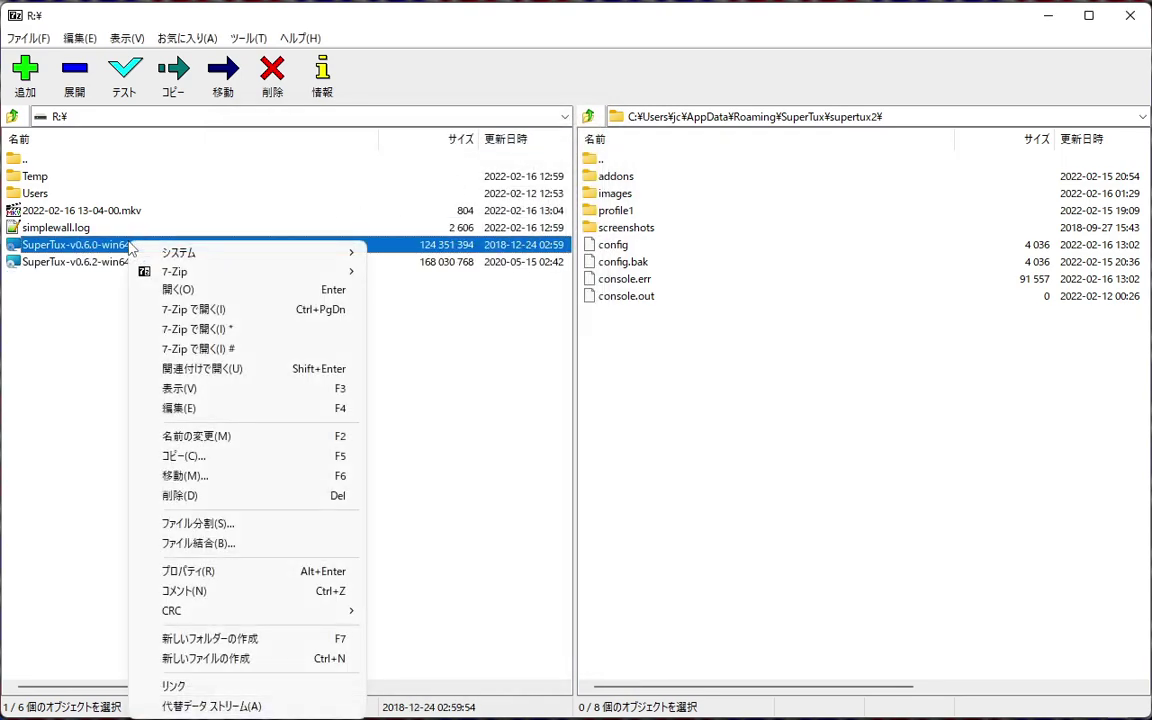
mouse_move(296, 611)
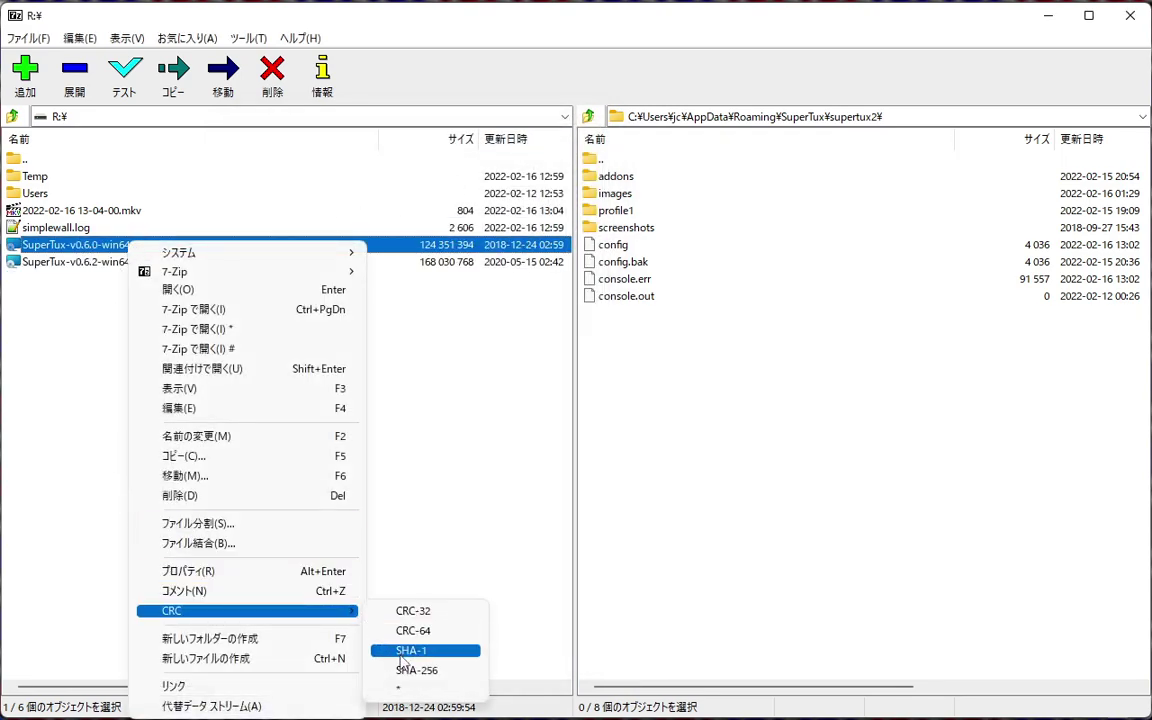
left_click(420, 690)
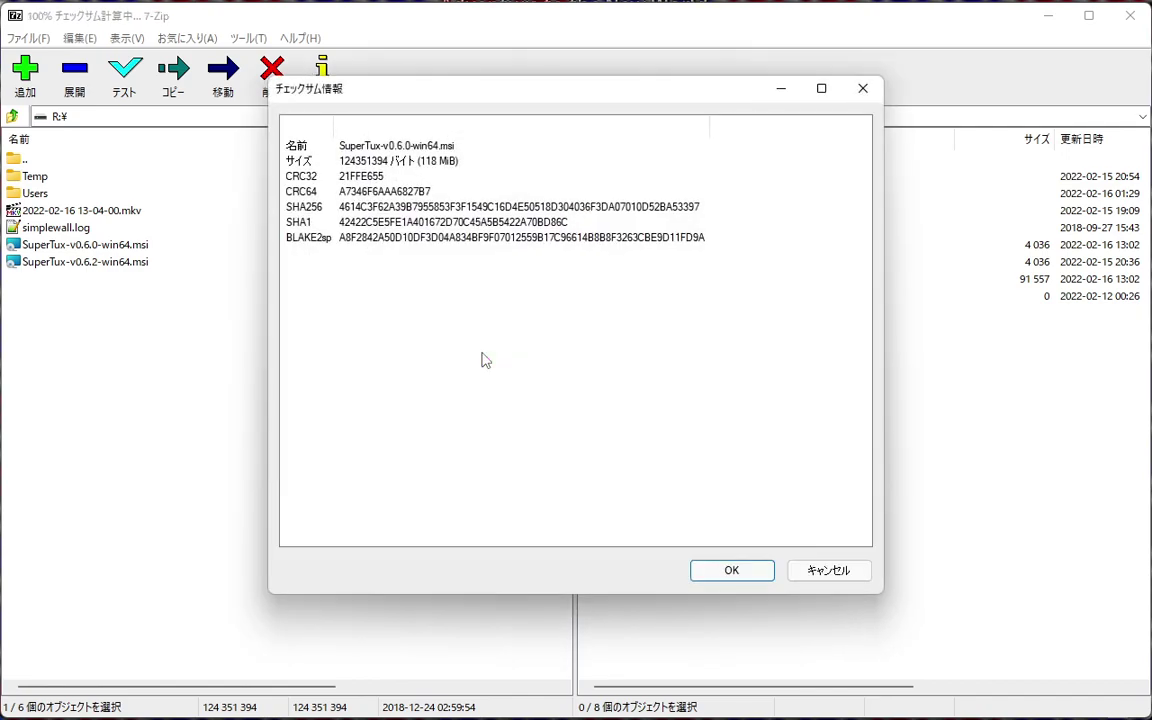
left_click(862, 88)
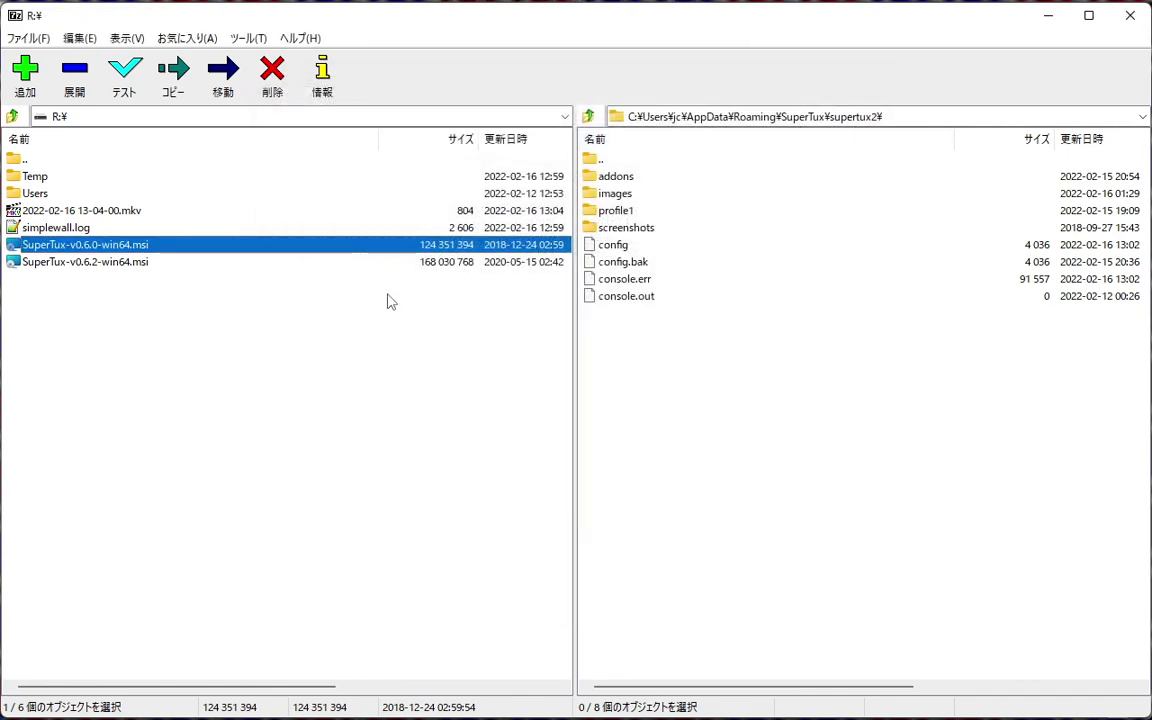
Step: Calculate all checksum types for SuperTux-v0.6.2-win64.msi and close the result
right_click(123, 265)
mouse_move(310, 631)
left_click(405, 709)
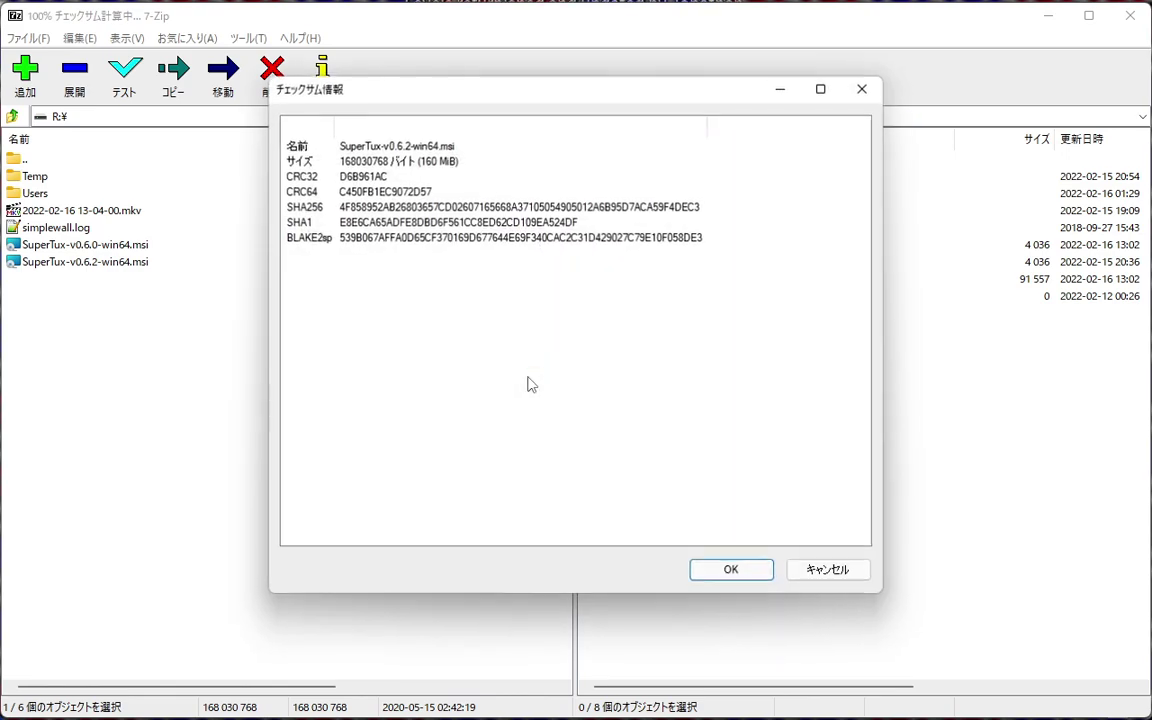
left_click(700, 569)
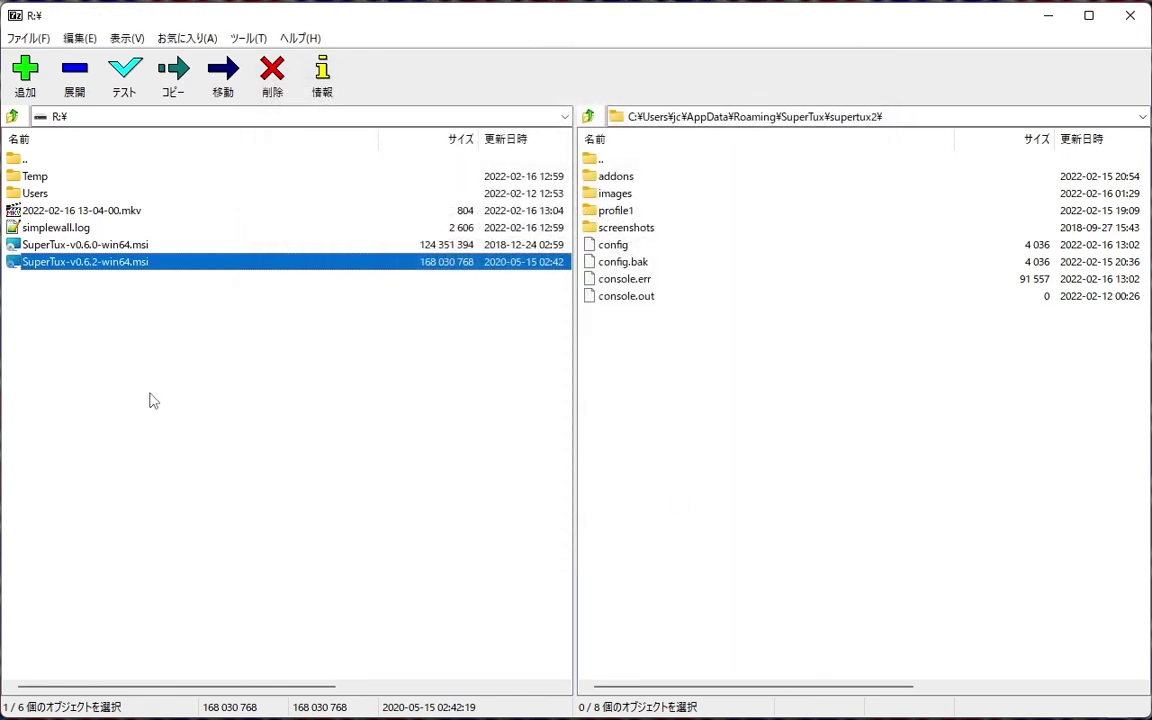
Step: Open SuperTux-v0.6.2-win64.msi as an archive and locate its castle tile images
right_click(110, 270)
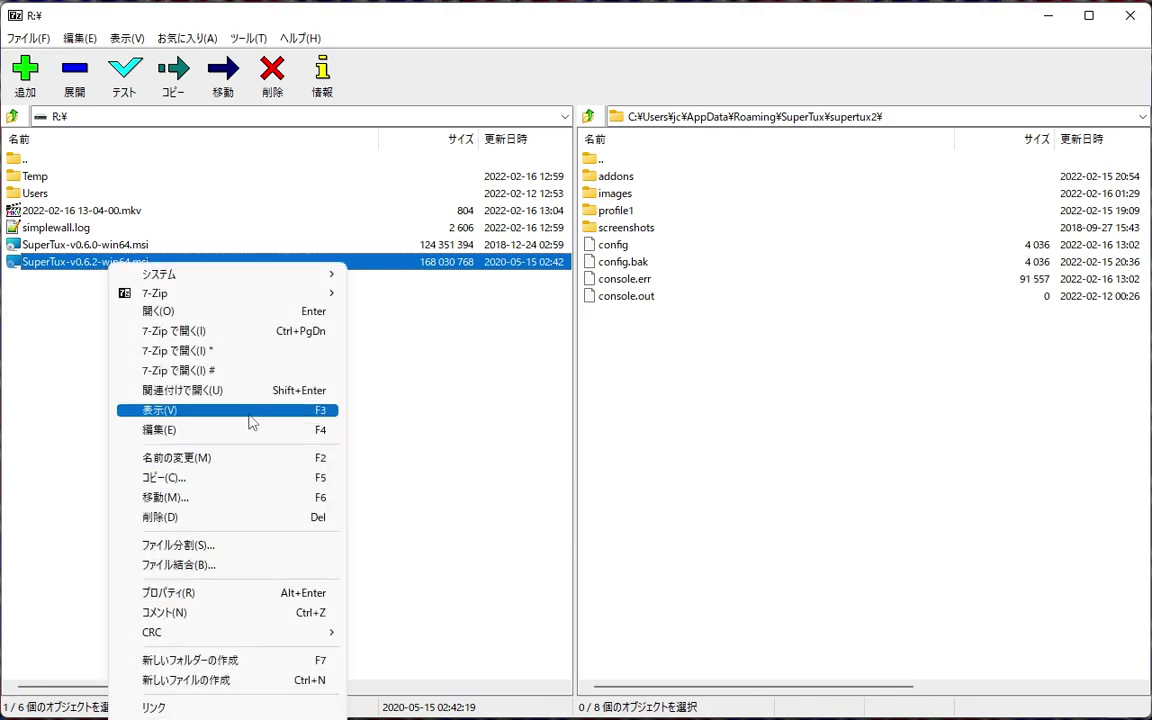
left_click(300, 333)
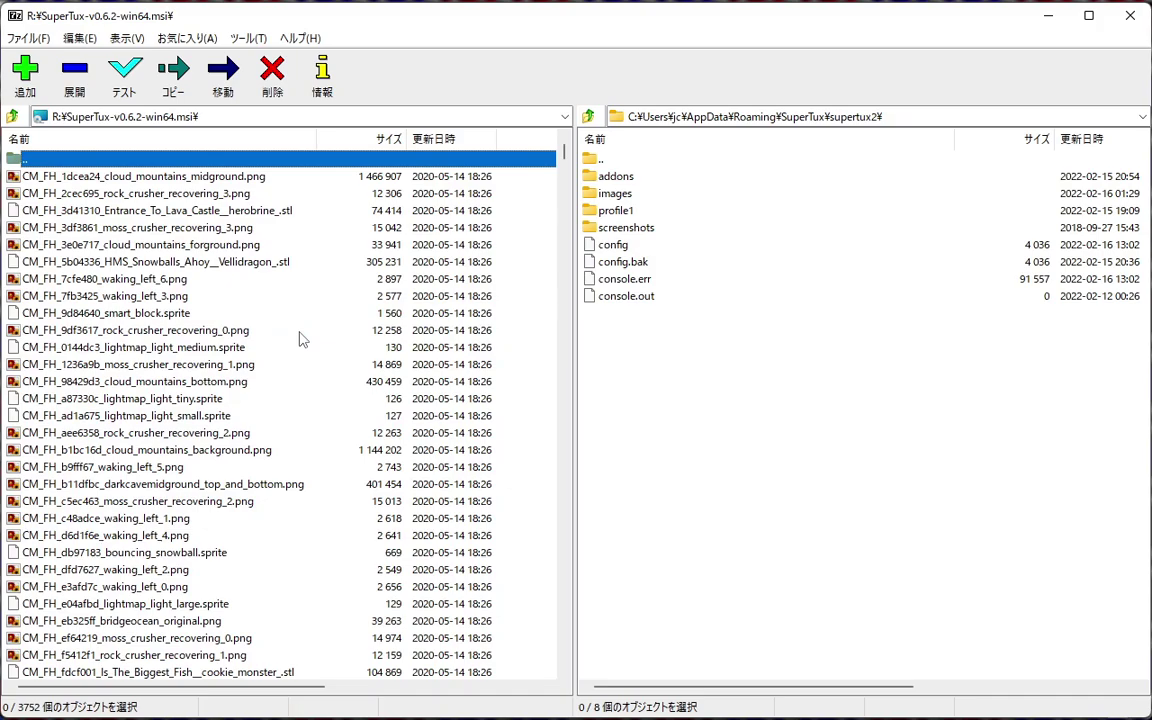
left_click_drag(565, 156, 567, 457)
scroll(305, 400, "down", 1)
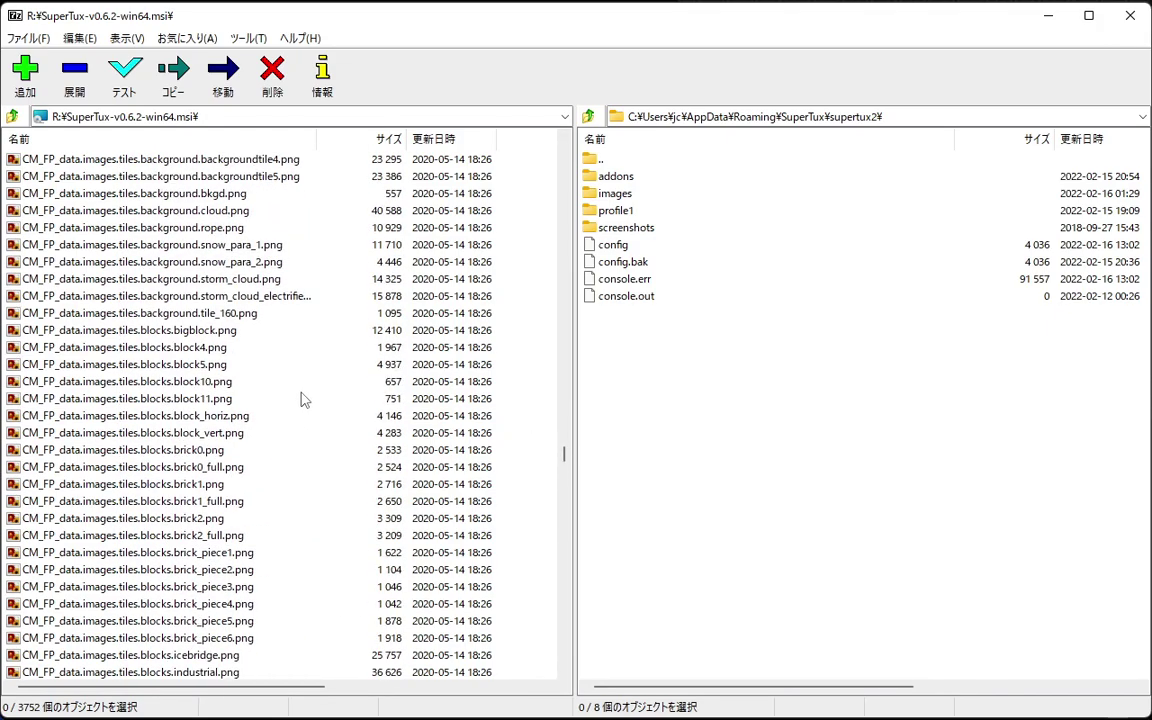
scroll(303, 398, "down", 15)
scroll(297, 390, "up", 2)
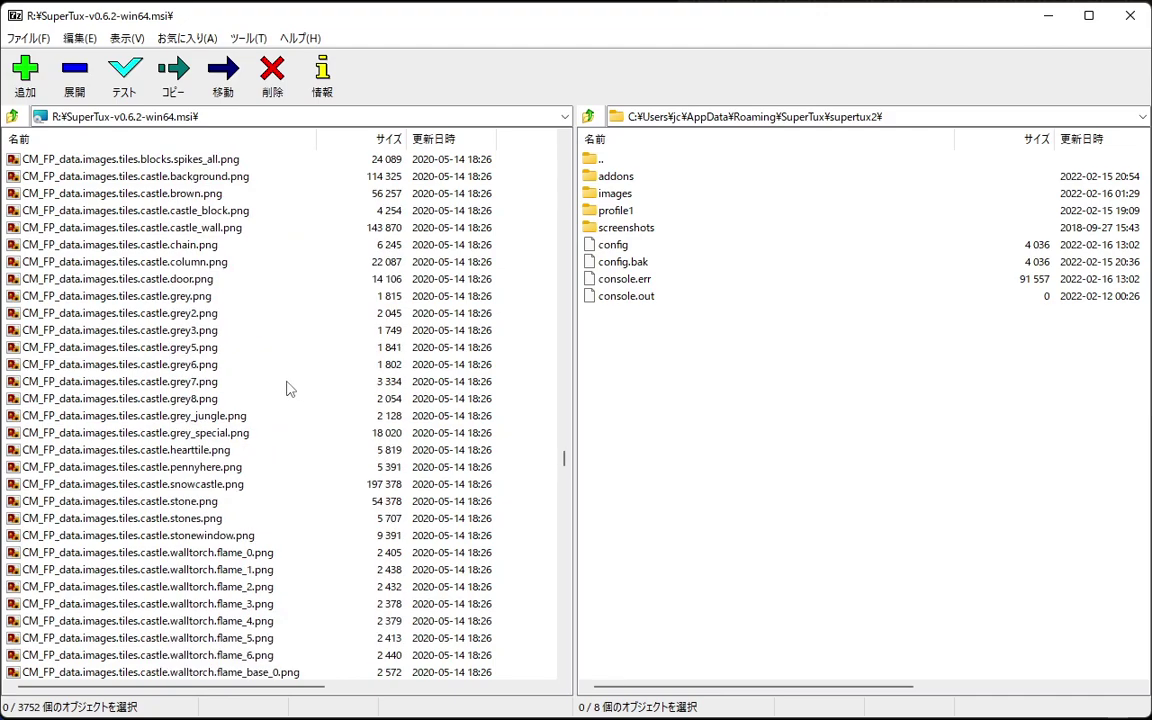
Step: Copy the castle tile images grey.png, grey5.png and grey6.png from the archive to supertux2\images\tiles\castle\
left_click(155, 298)
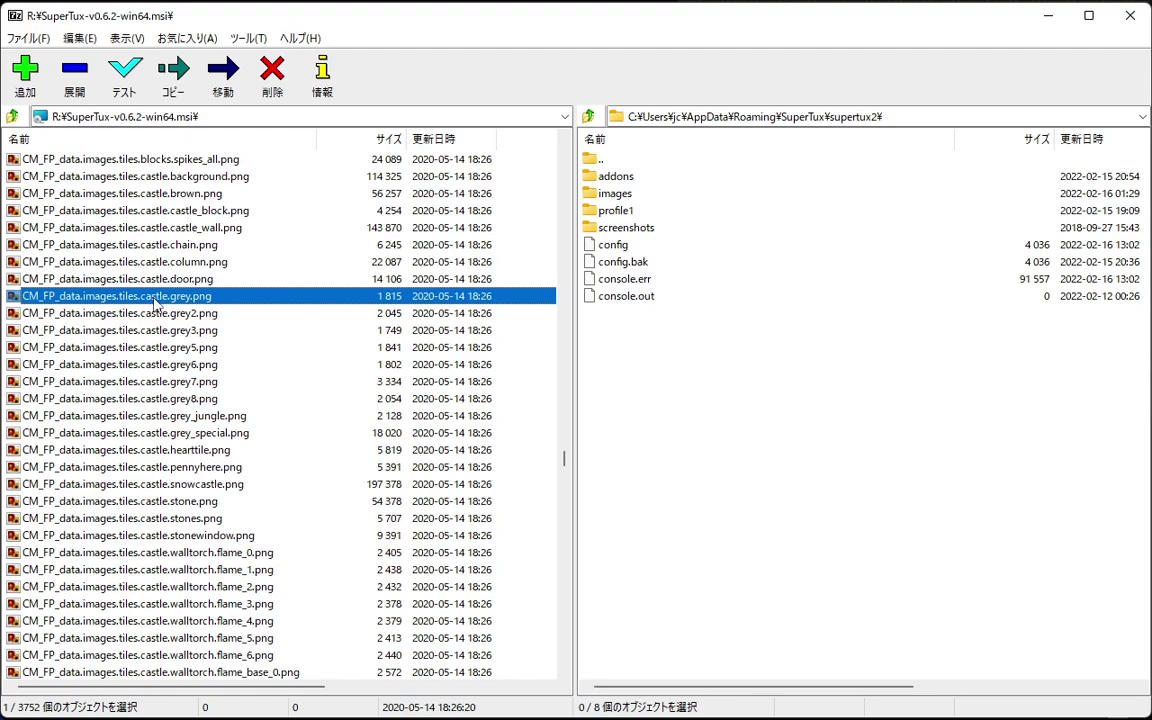
left_click(185, 347, "ctrl")
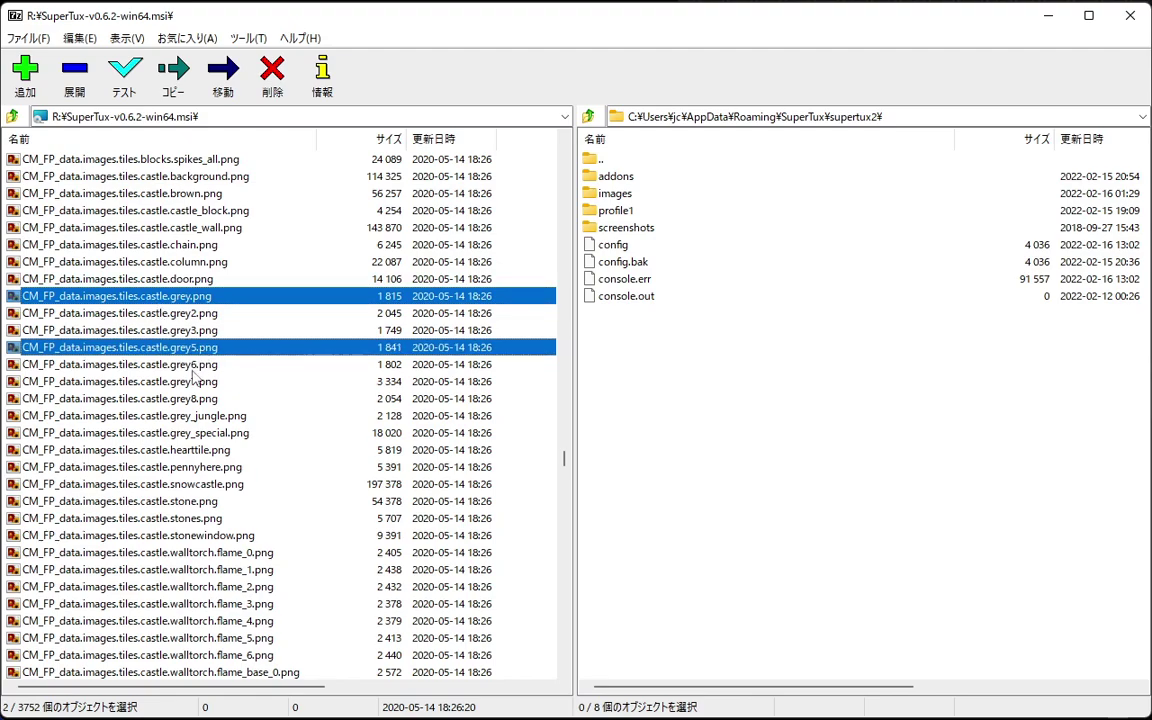
left_click(198, 366, "ctrl")
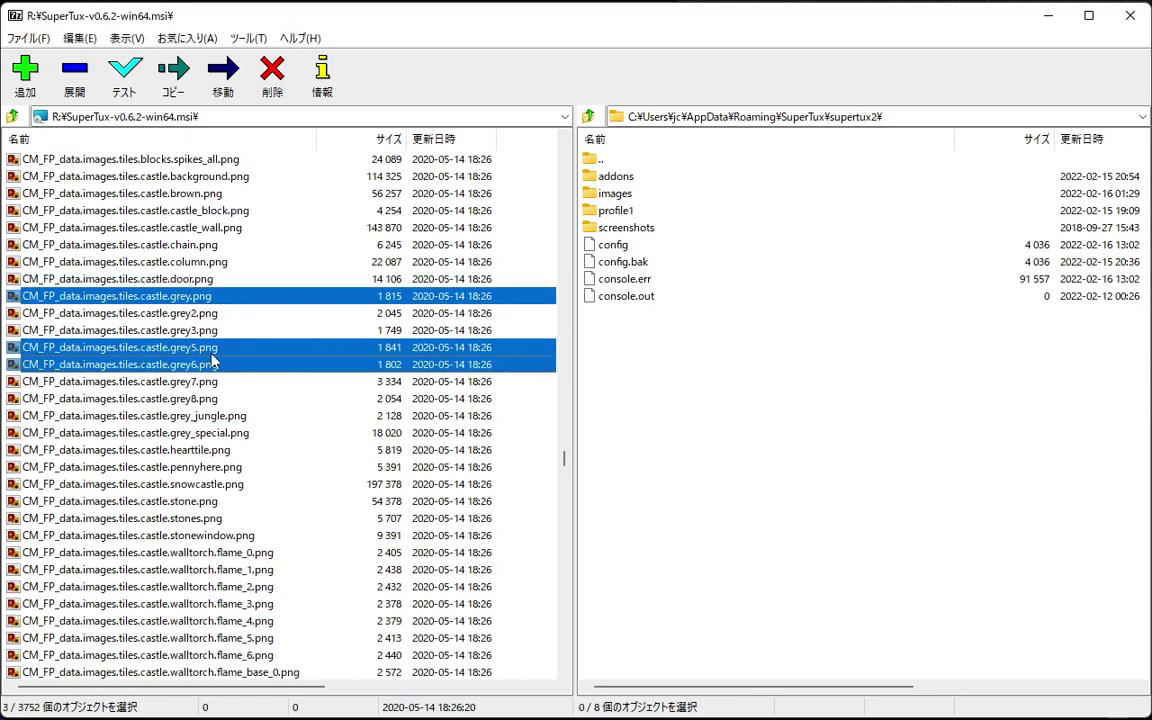
right_click(226, 302)
left_click(258, 473)
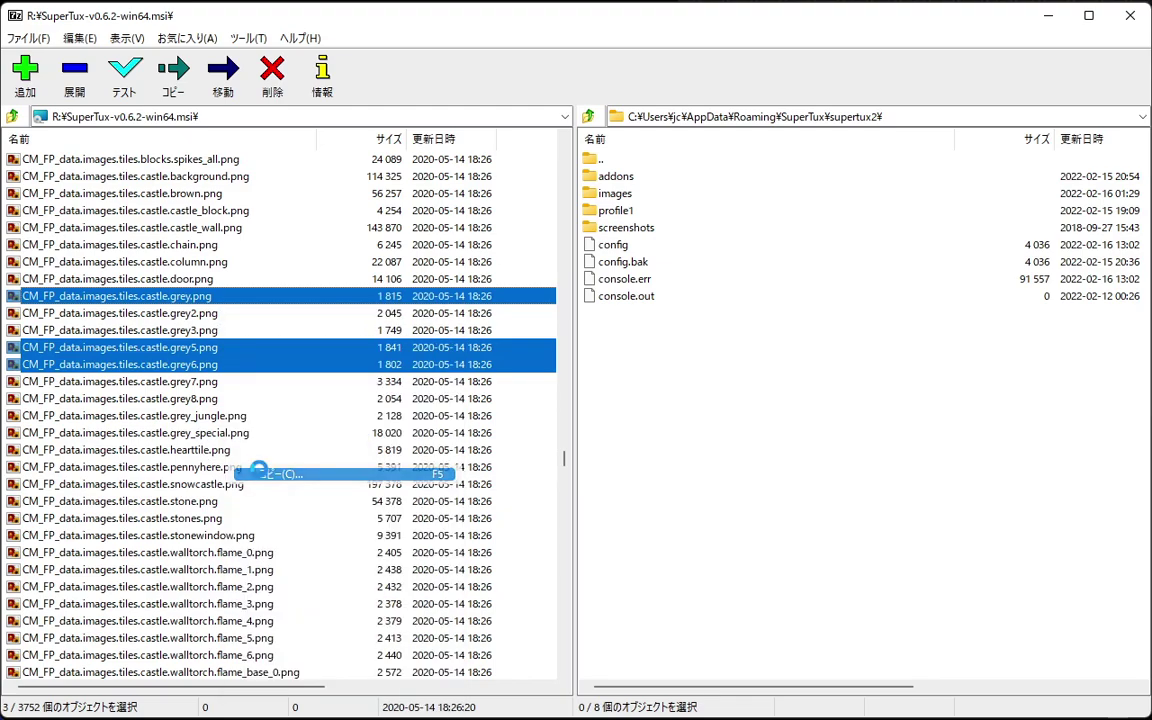
left_click(638, 273)
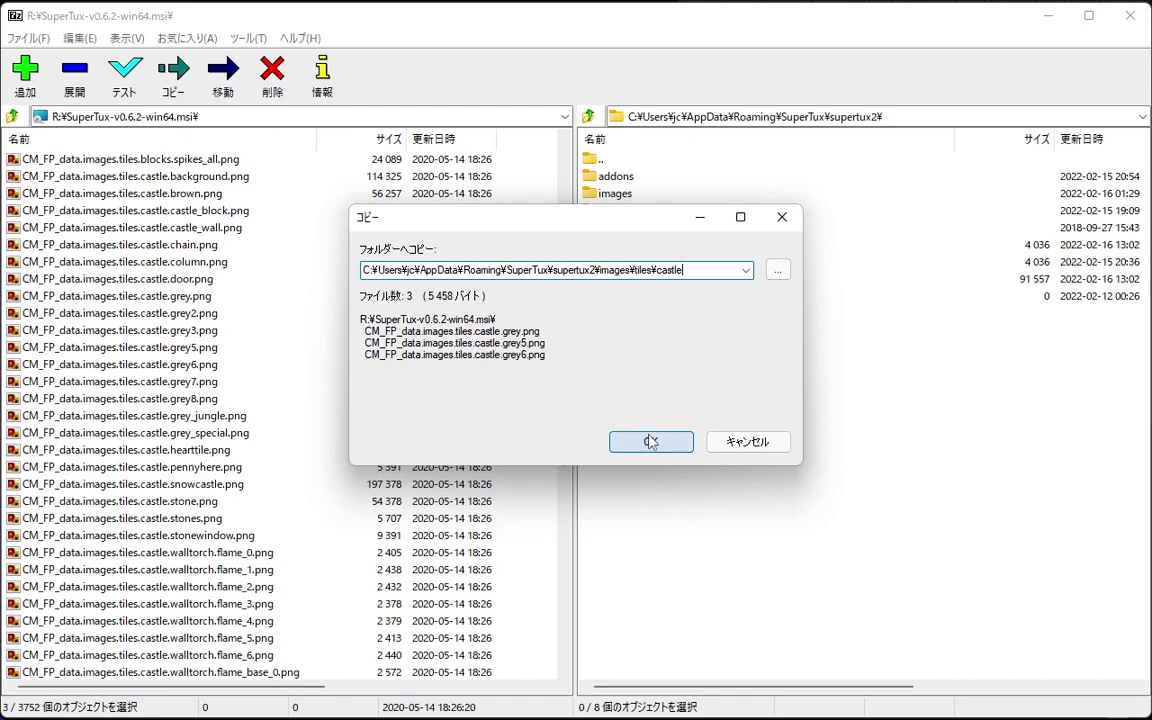
type("\\")
left_click(651, 442)
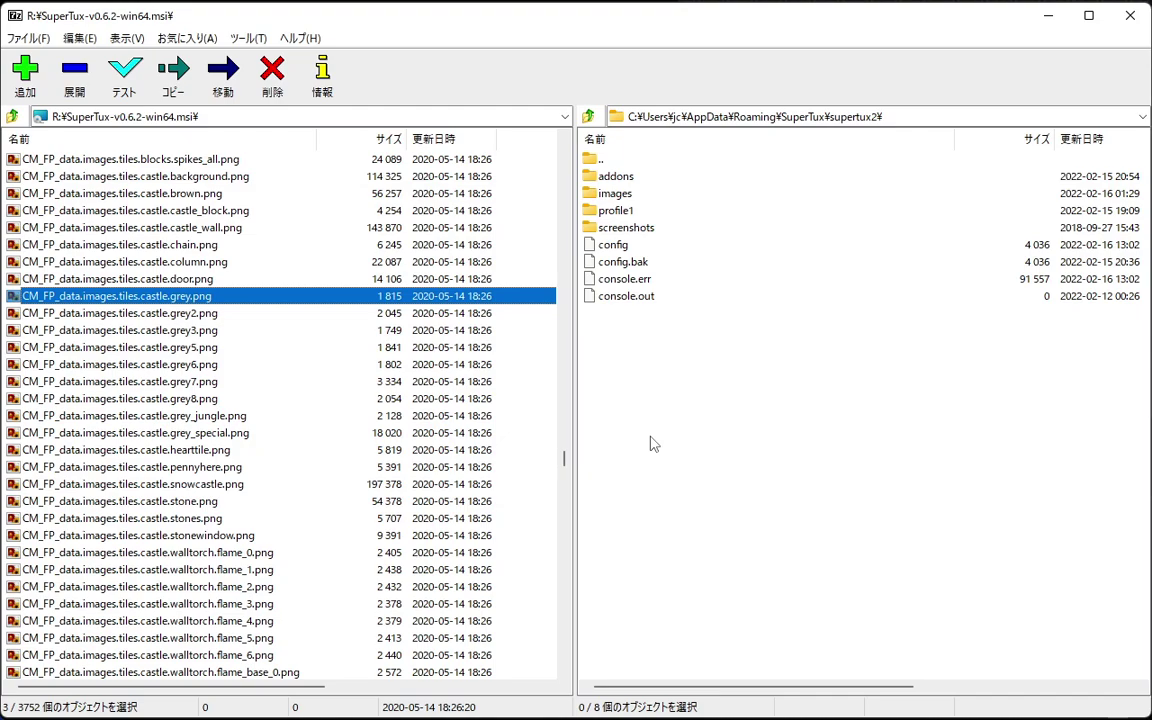
Step: Open supertux2\images\tiles\castle\ and rename CM_FP_data.images.tiles.castle.grey.png to grey.png
double_click(612, 192)
double_click(612, 194)
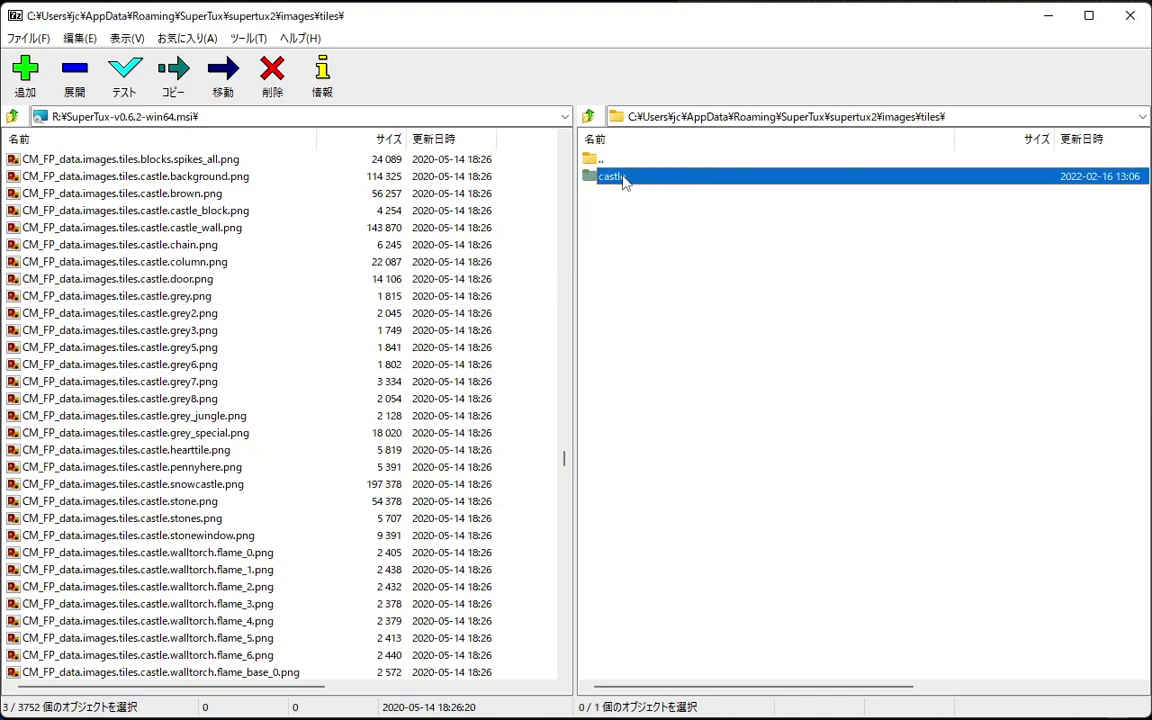
double_click(610, 177)
left_click(688, 178)
key("F2")
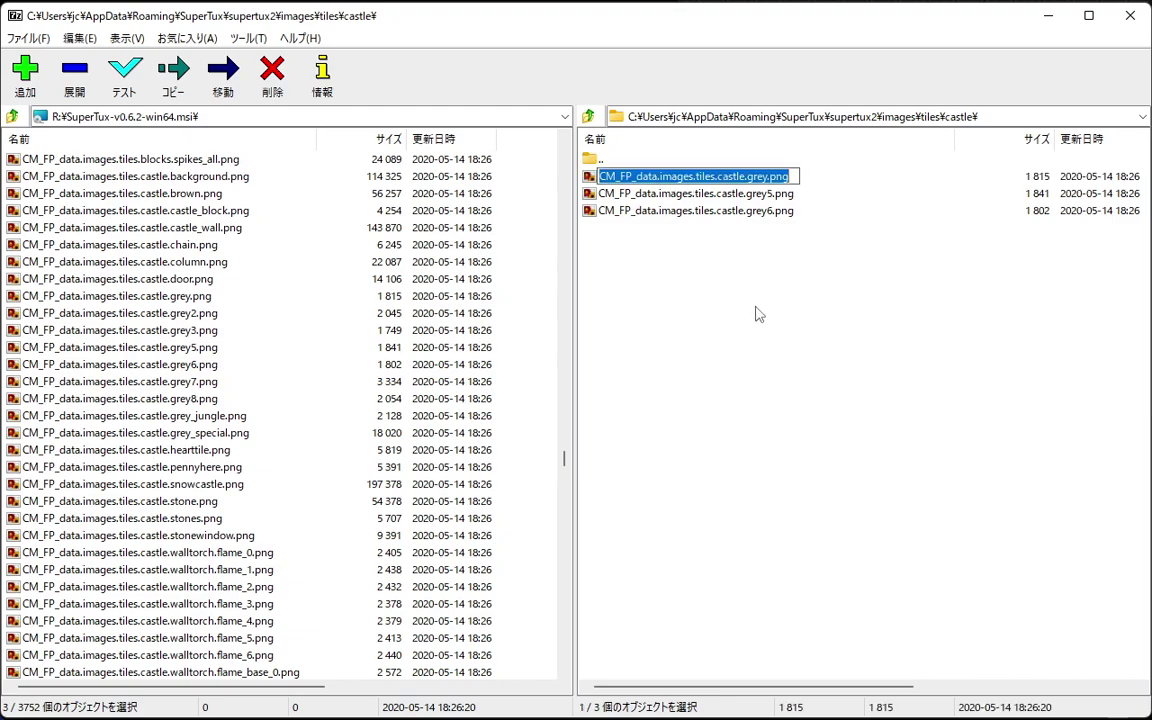
key("BackSpace")
key("BackSpace")
key("BackSpace")
key("BackSpace")
key("BackSpace")
key("BackSpace")
key("BackSpace")
key("BackSpace")
key("BackSpace")
key("BackSpace")
key("BackSpace")
key("BackSpace")
key("BackSpace")
key("BackSpace")
key("BackSpace")
key("BackSpace")
key("BackSpace")
key("BackSpace")
key("BackSpace")
key("BackSpace")
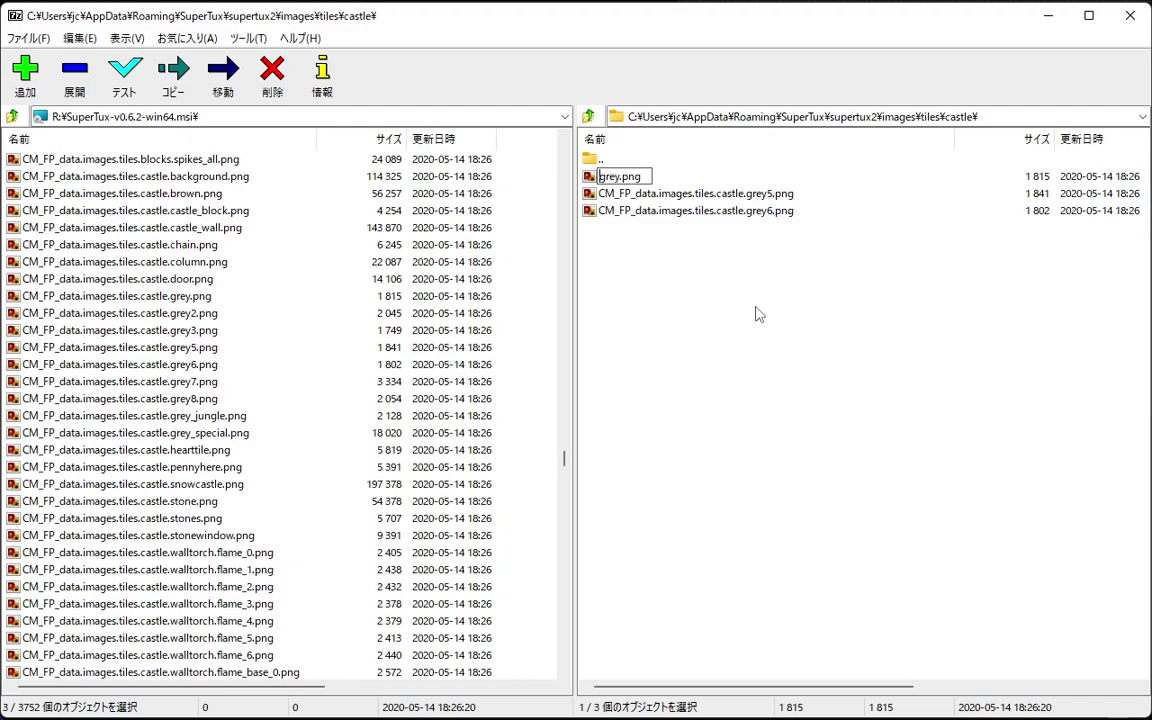
key("Return")
Step: Rename CM_FP_data.images.tiles.castle.grey5.png in the castle folder to grey5.png
key("F2")
key("End")
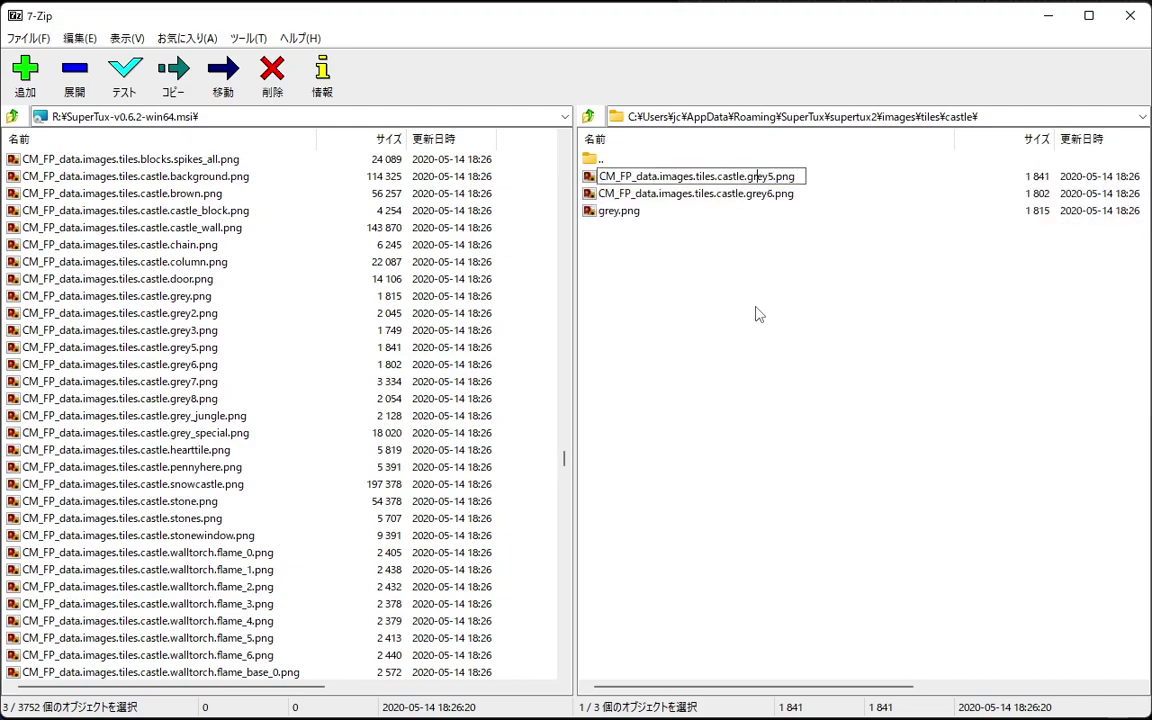
key("BackSpace")
key("BackSpace")
key("BackSpace")
key("BackSpace")
key("BackSpace")
key("BackSpace")
key("BackSpace")
key("BackSpace")
key("BackSpace")
key("BackSpace")
key("BackSpace")
key("BackSpace")
key("BackSpace")
key("BackSpace")
key("BackSpace")
key("BackSpace")
key("BackSpace")
key("BackSpace")
key("BackSpace")
key("BackSpace")
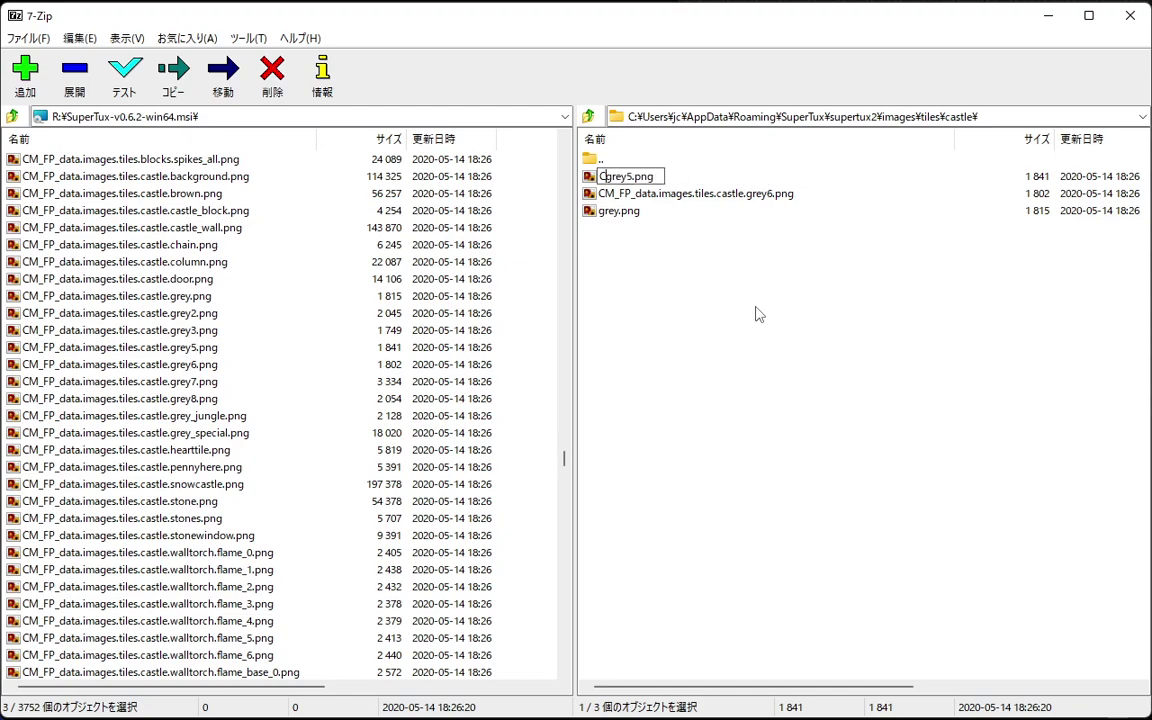
key("Return")
Step: Rename CM_FP_data.images.tiles.castle.grey6.png in the castle folder to grey6.png
key("Up")
key("Up")
key("F2")
key("End")
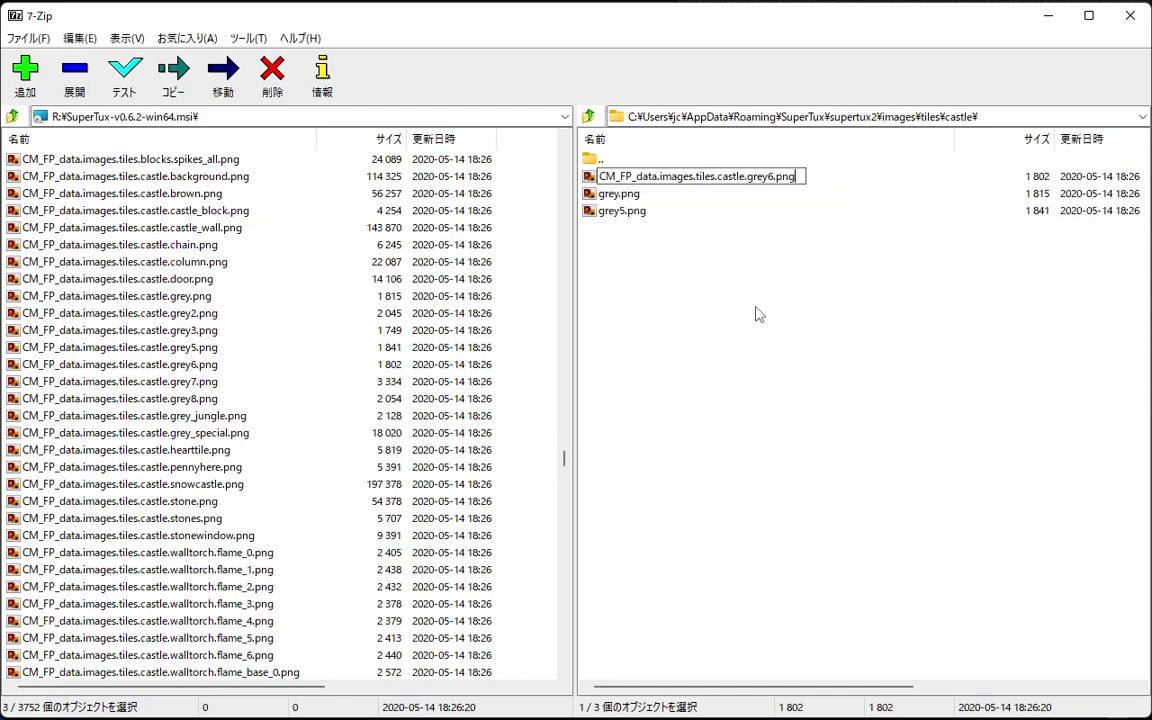
key("BackSpace")
key("BackSpace")
key("BackSpace")
key("BackSpace")
key("BackSpace")
key("BackSpace")
key("BackSpace")
key("BackSpace")
key("BackSpace")
key("BackSpace")
key("BackSpace")
key("BackSpace")
key("BackSpace")
key("BackSpace")
key("BackSpace")
key("BackSpace")
key("BackSpace")
key("BackSpace")
key("BackSpace")
key("BackSpace")
key("Return")
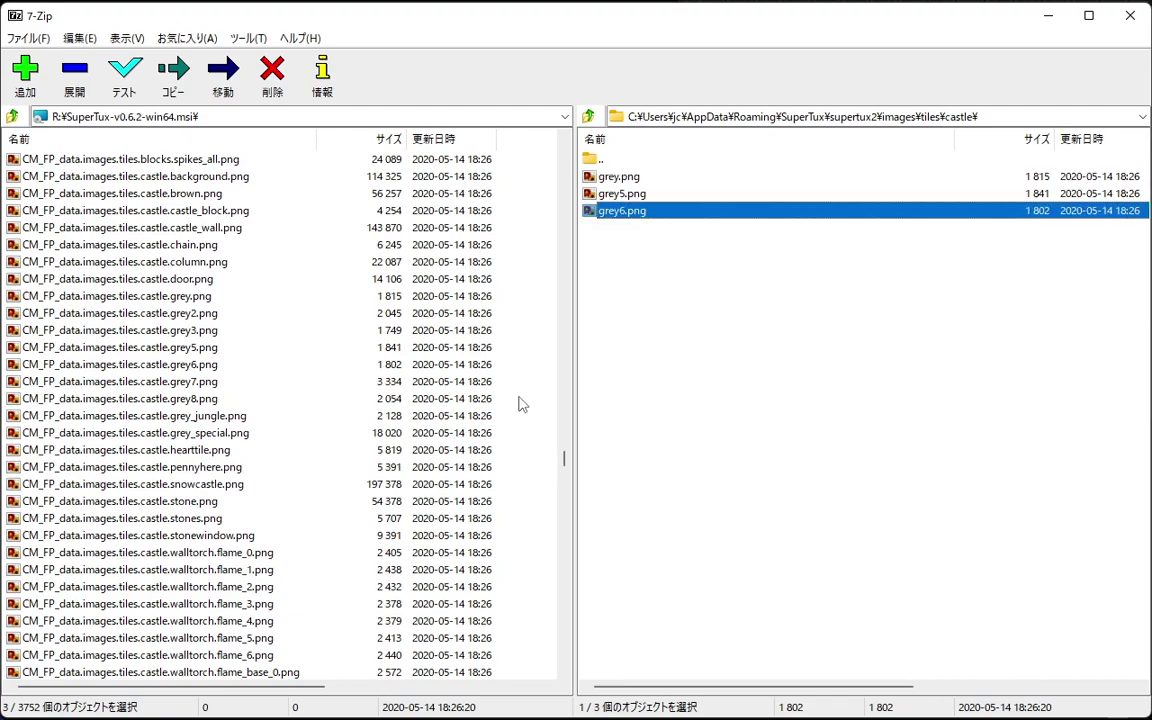
Step: Leave the 0.6.2 archive, open SuperTux-v0.6.0-win64.msi as an archive and locate its background images
left_click(19, 119)
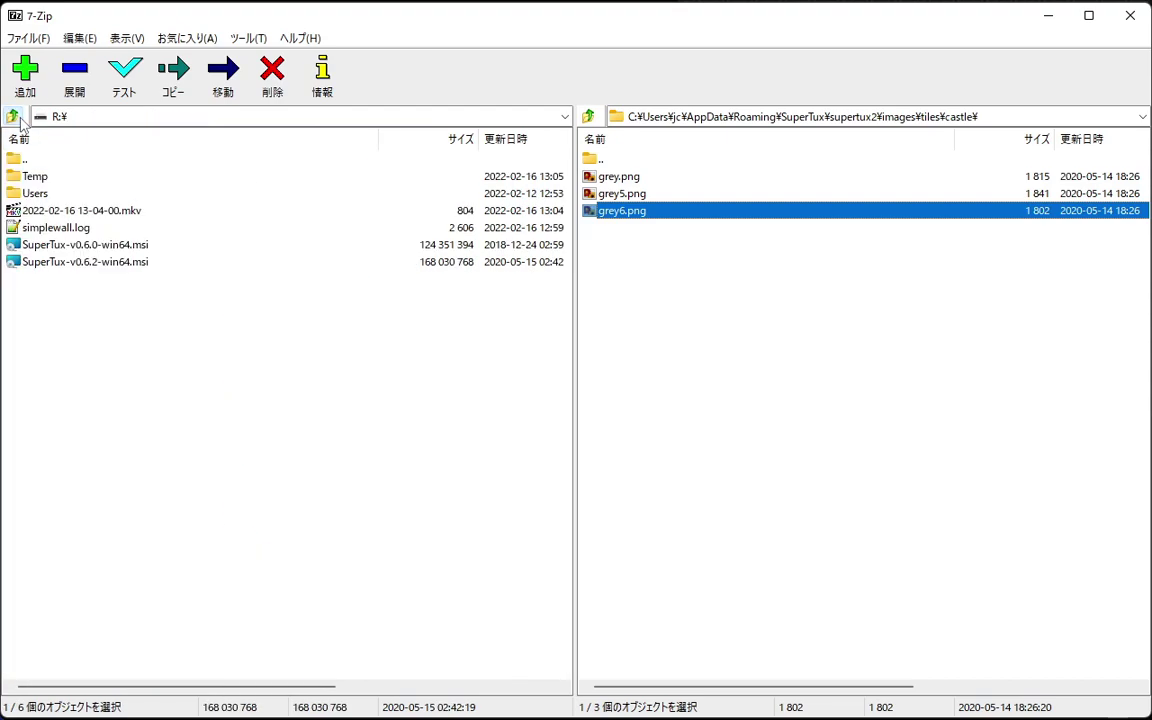
left_click(92, 246)
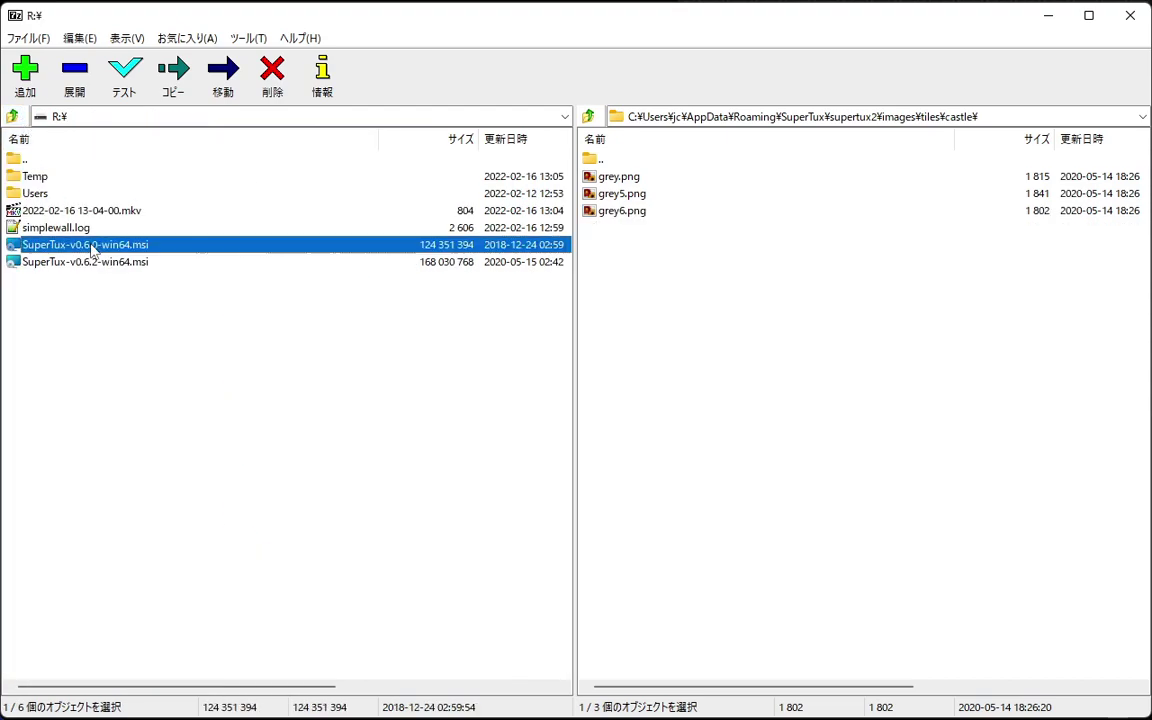
right_click(92, 246)
mouse_move(257, 618)
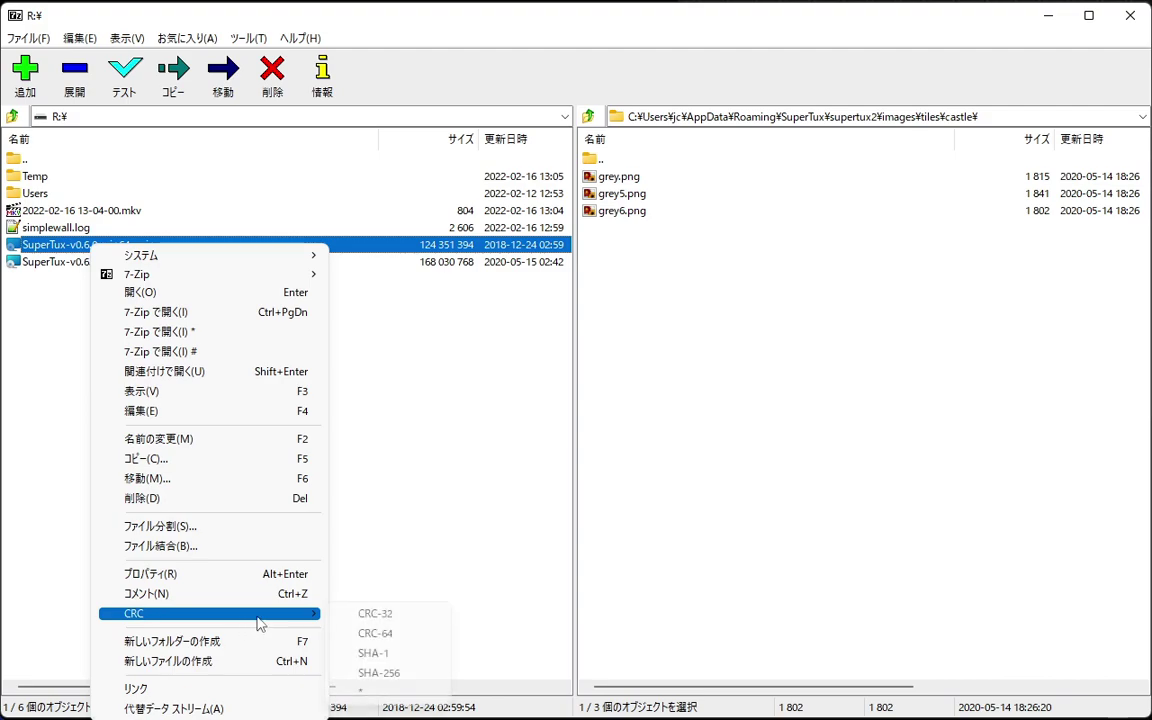
left_click(297, 312)
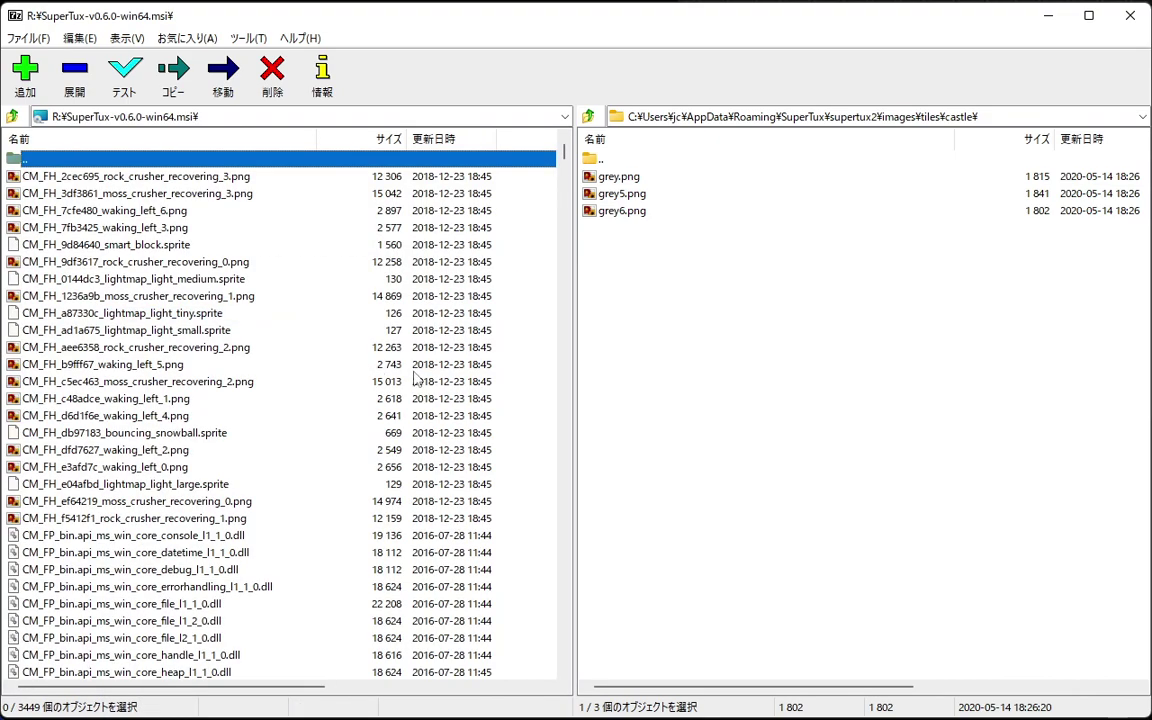
left_click_drag(566, 160, 562, 200)
left_click_drag(563, 196, 559, 181)
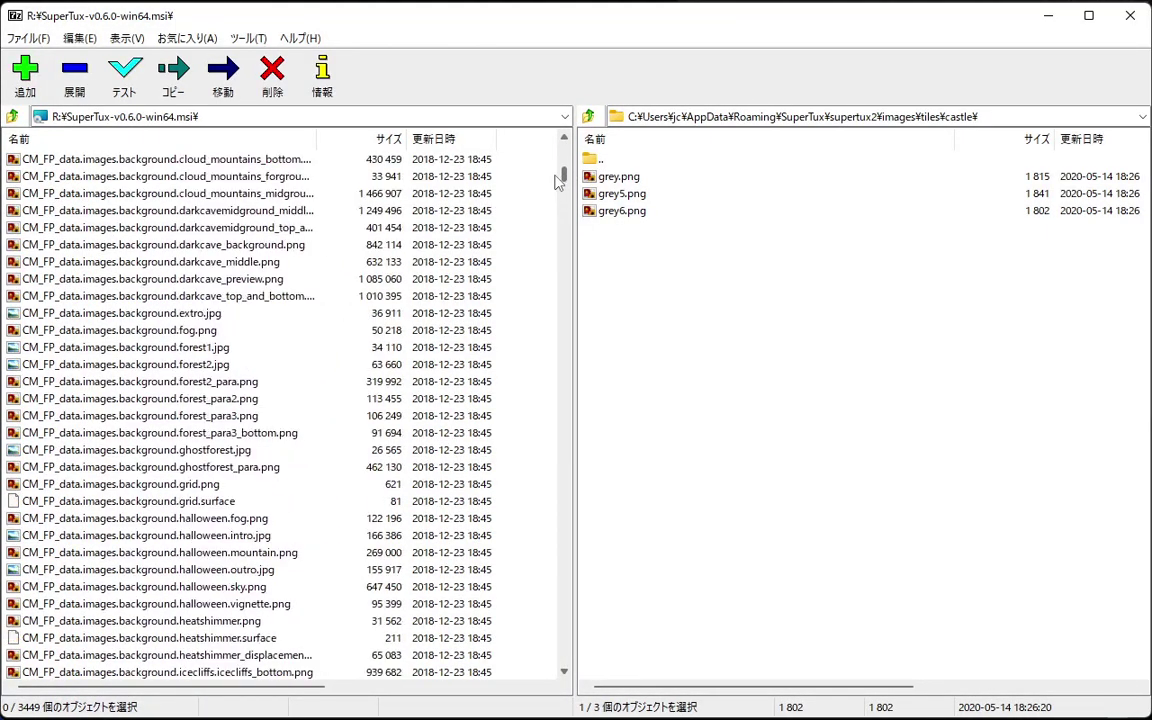
Step: Copy CM_FP_data.images.background.extro.jpg from the archive to C:\Users\jc\AppData\Roaming\SuperTux\supertux2\images\background\
left_click(198, 318)
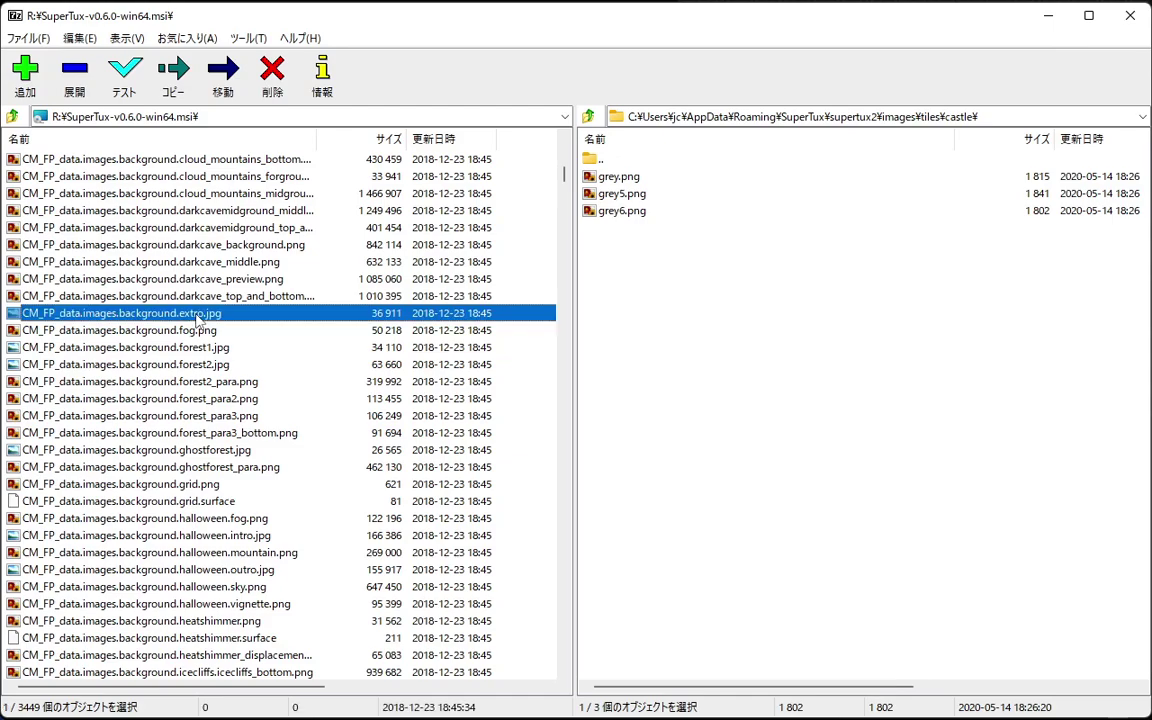
right_click(197, 318)
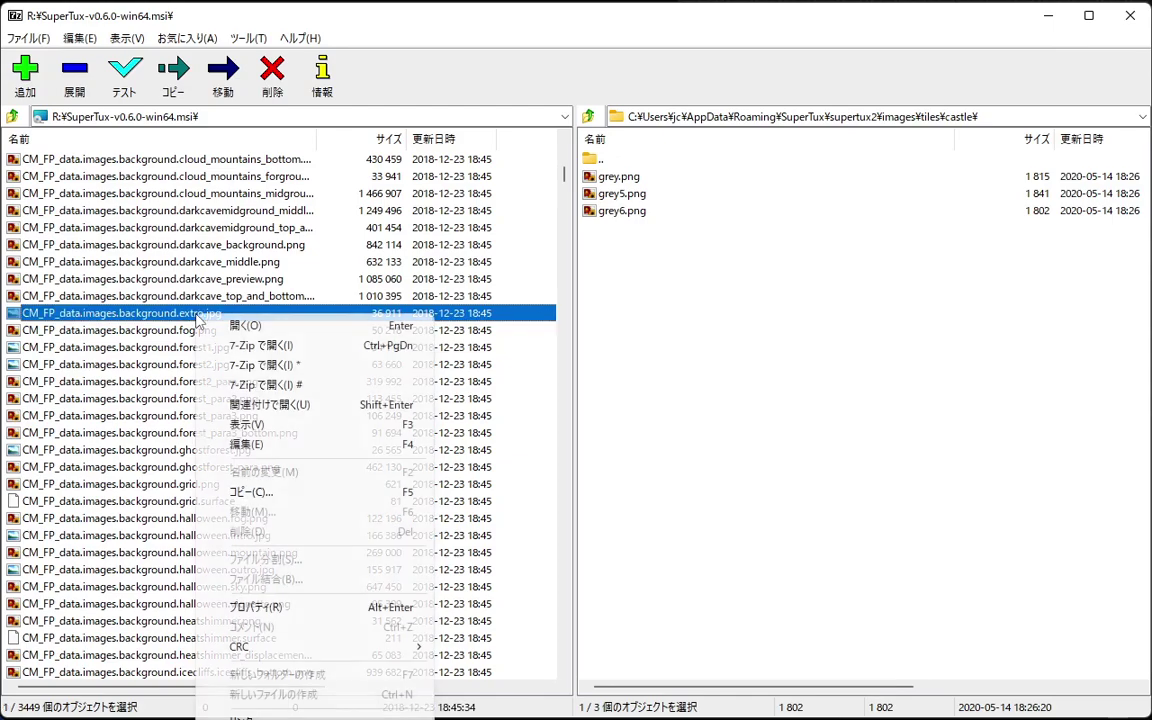
left_click(243, 493)
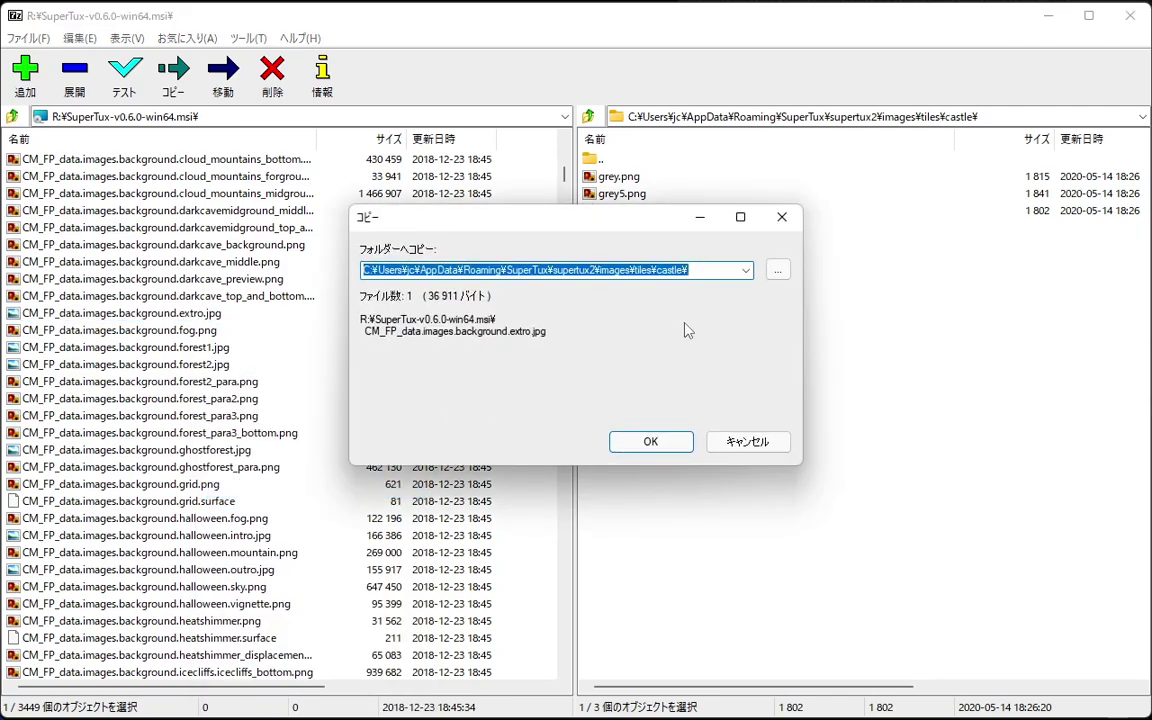
left_click(720, 271)
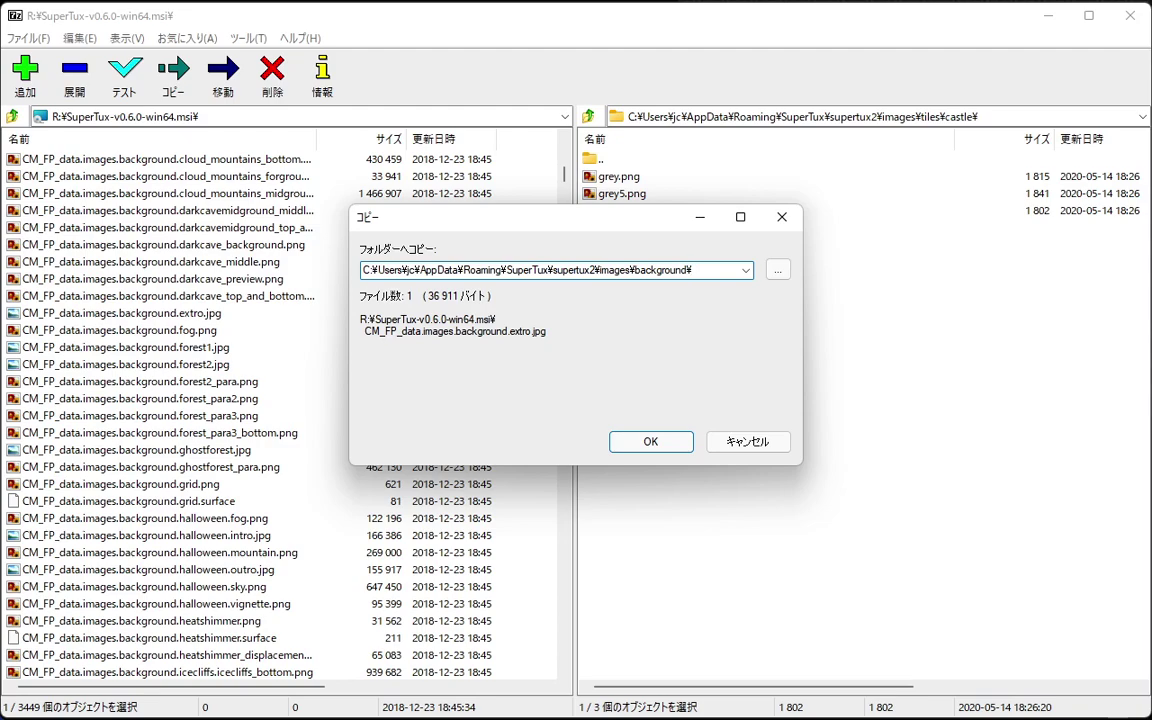
left_click(643, 443)
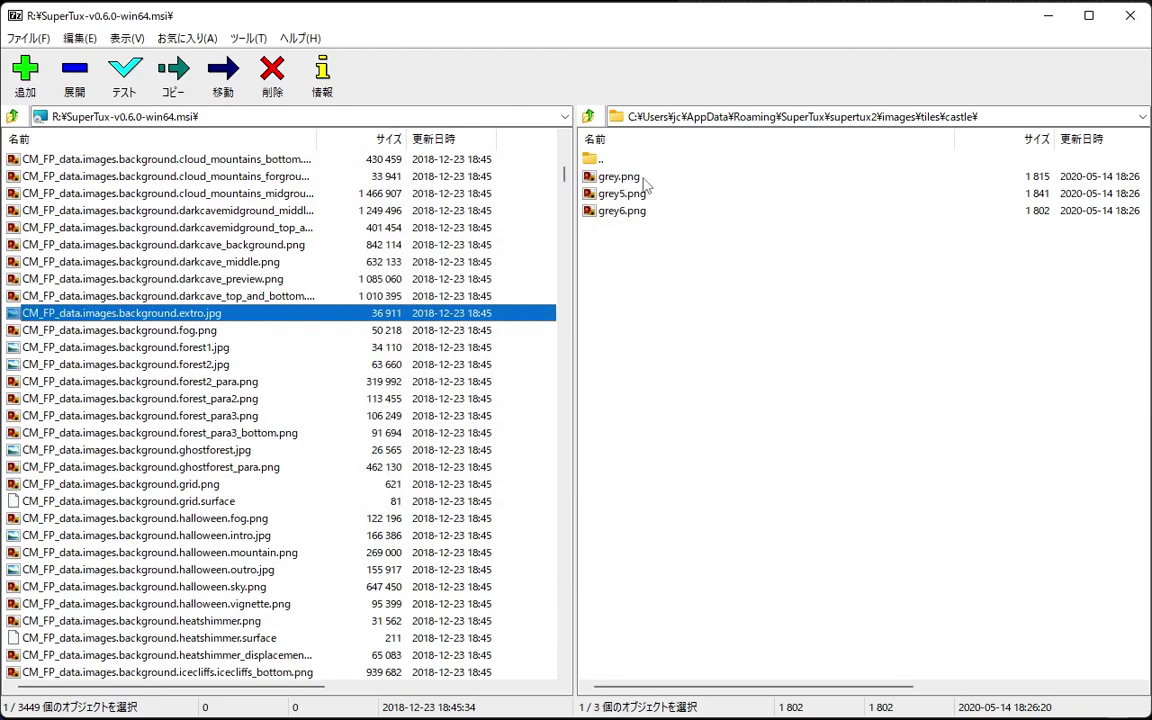
Step: Open the supertux2\images\background folder and rename CM_FP_data.images.background.extro.jpg to extro.jpg
left_click(589, 117)
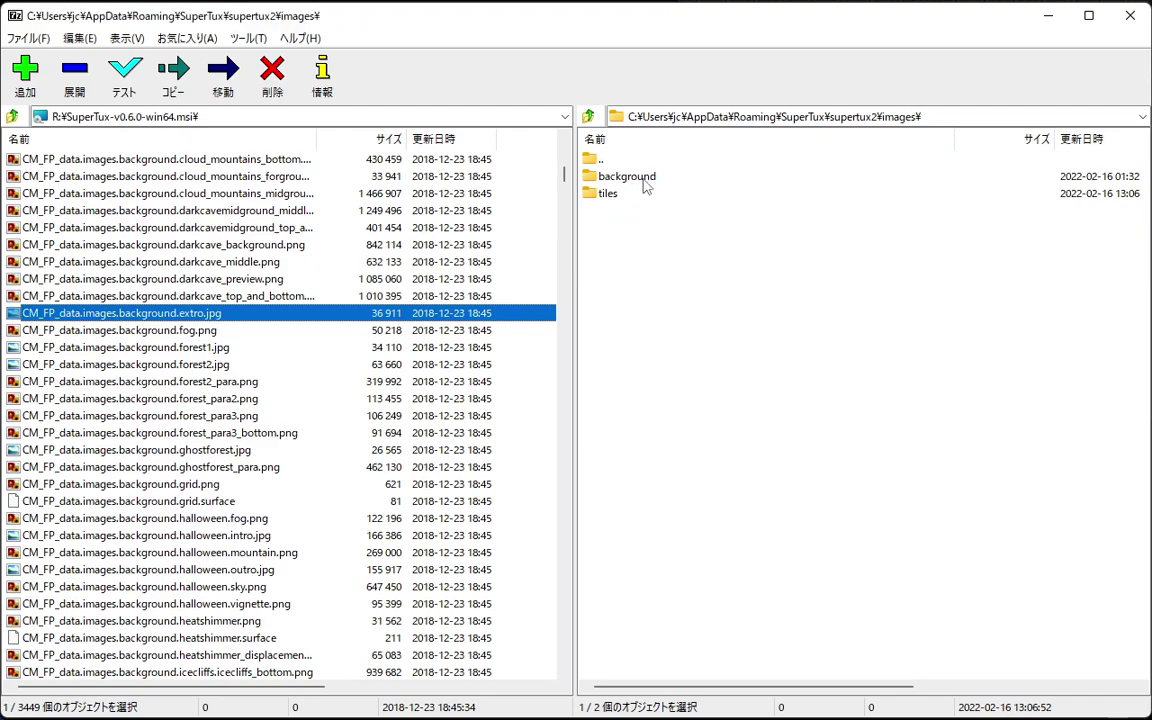
double_click(640, 177)
left_click(688, 196)
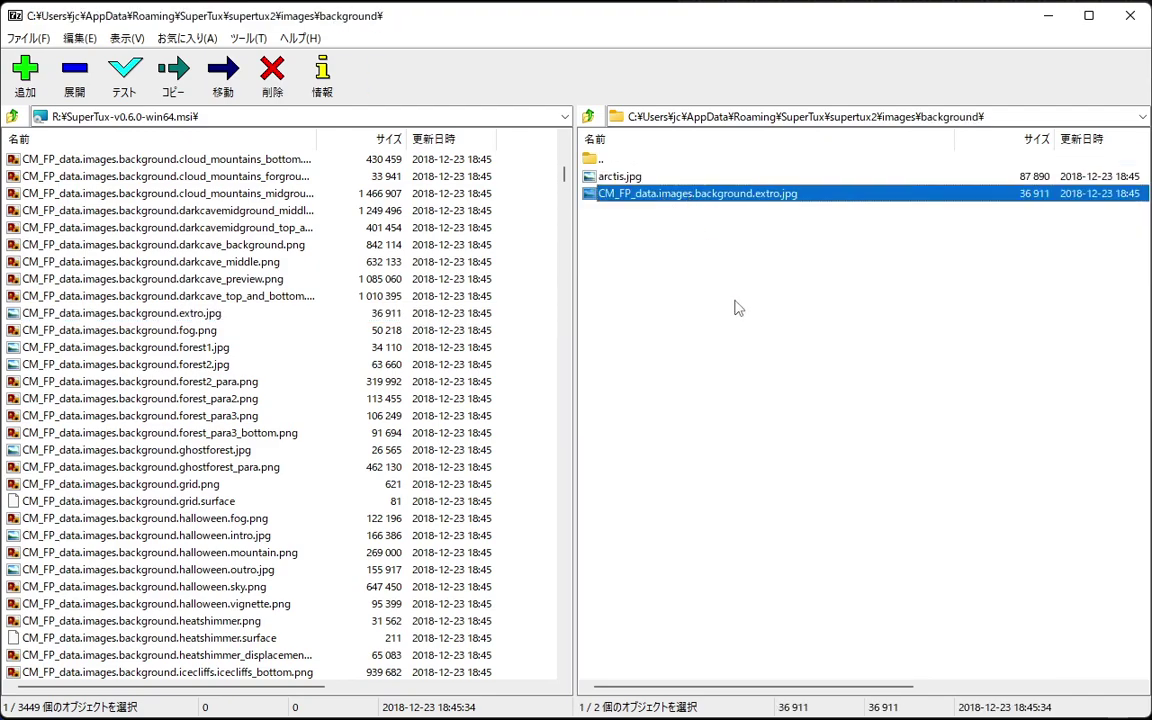
key("F2")
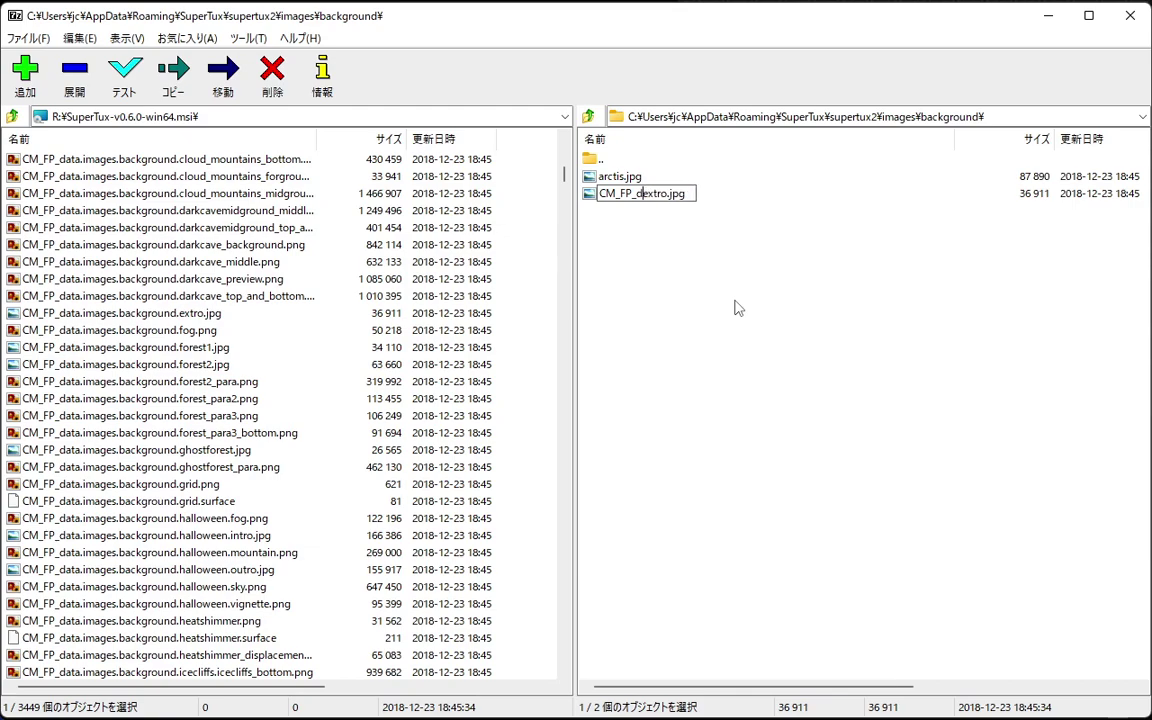
key("Return")
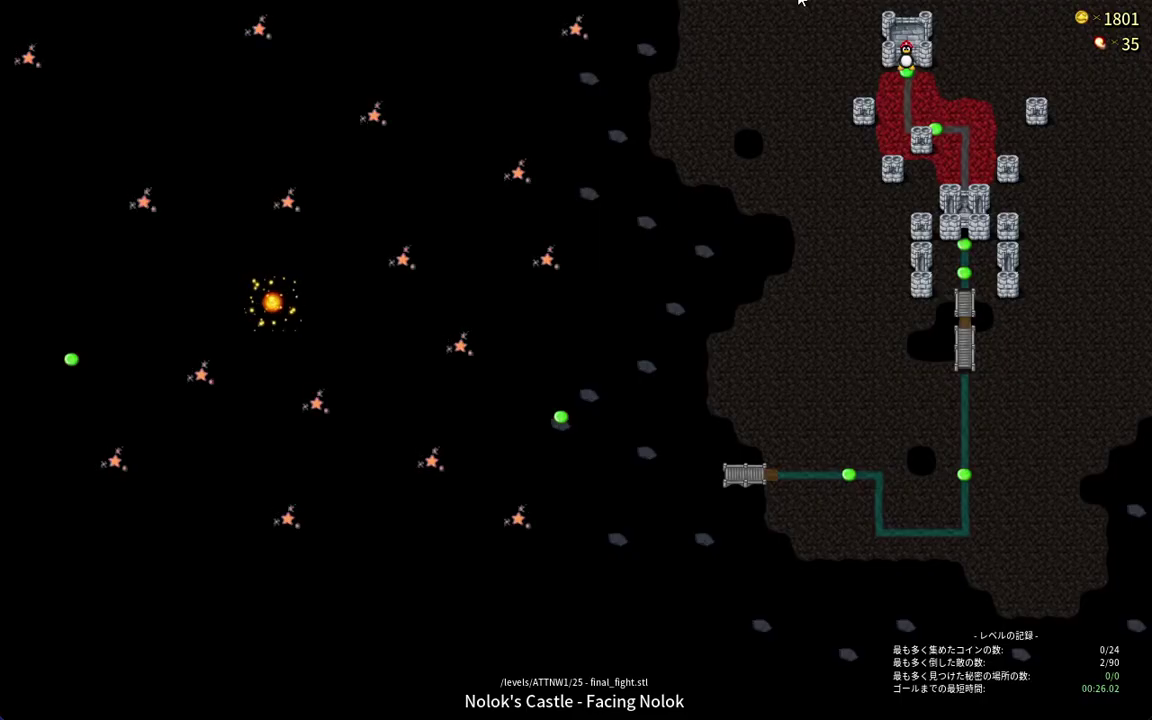
Step: Switch to SuperTux, enter the level Nolok's Castle - Facing Nolok to check its graphics, and quit the level
key("Return")
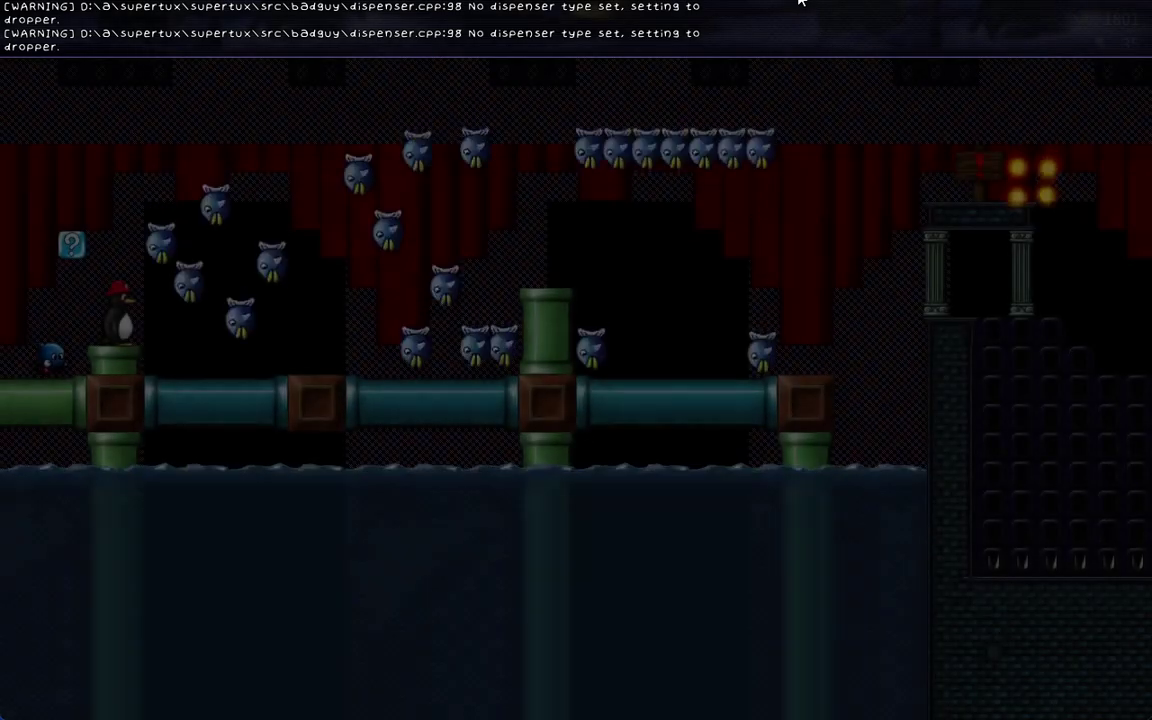
key("Escape")
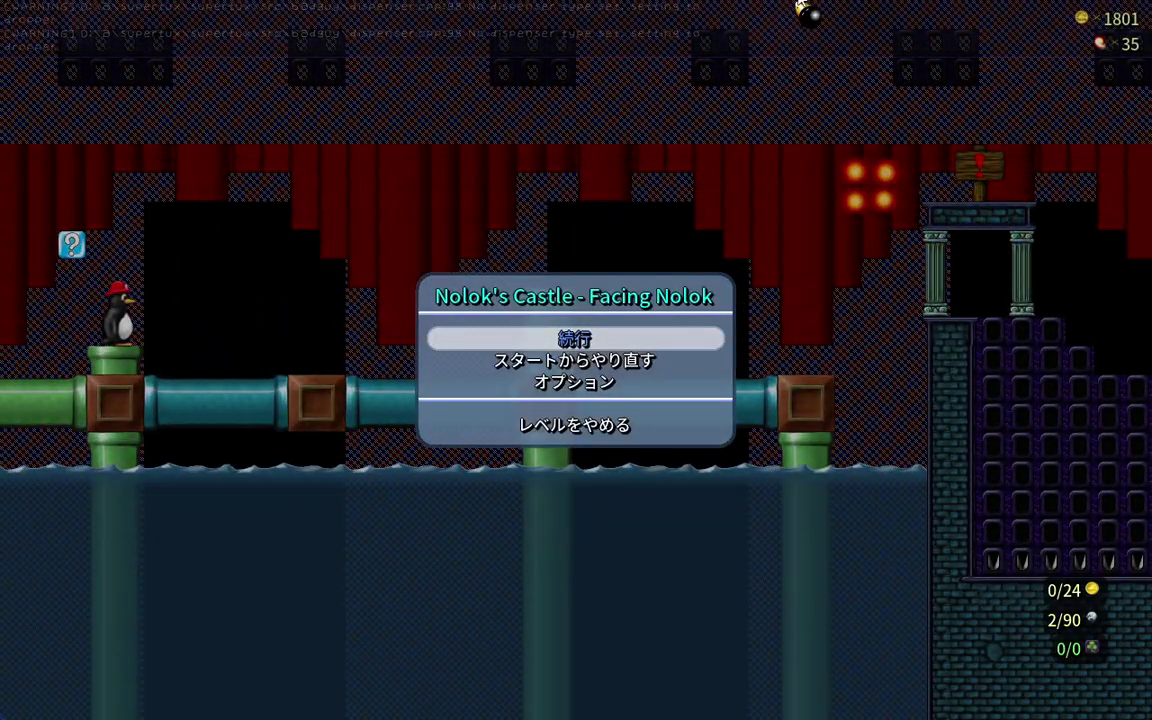
key("Up")
key("Return")
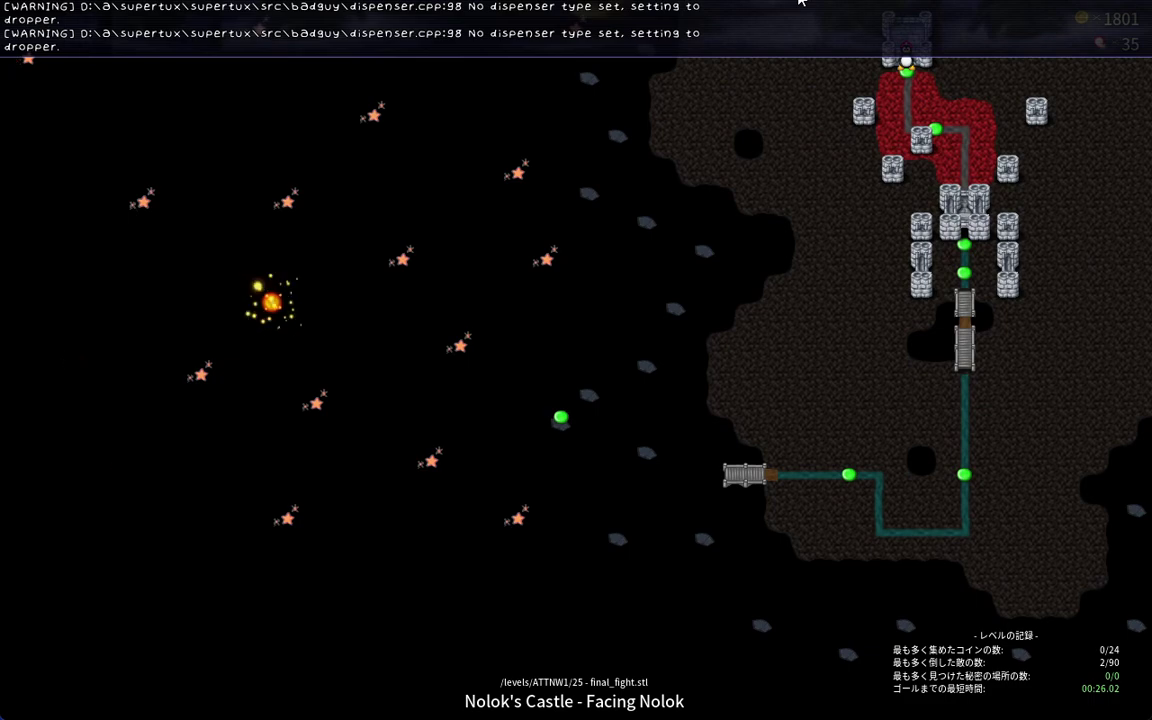
Step: Enter the Facing Nolok level again for comparison and leave it
key("Return")
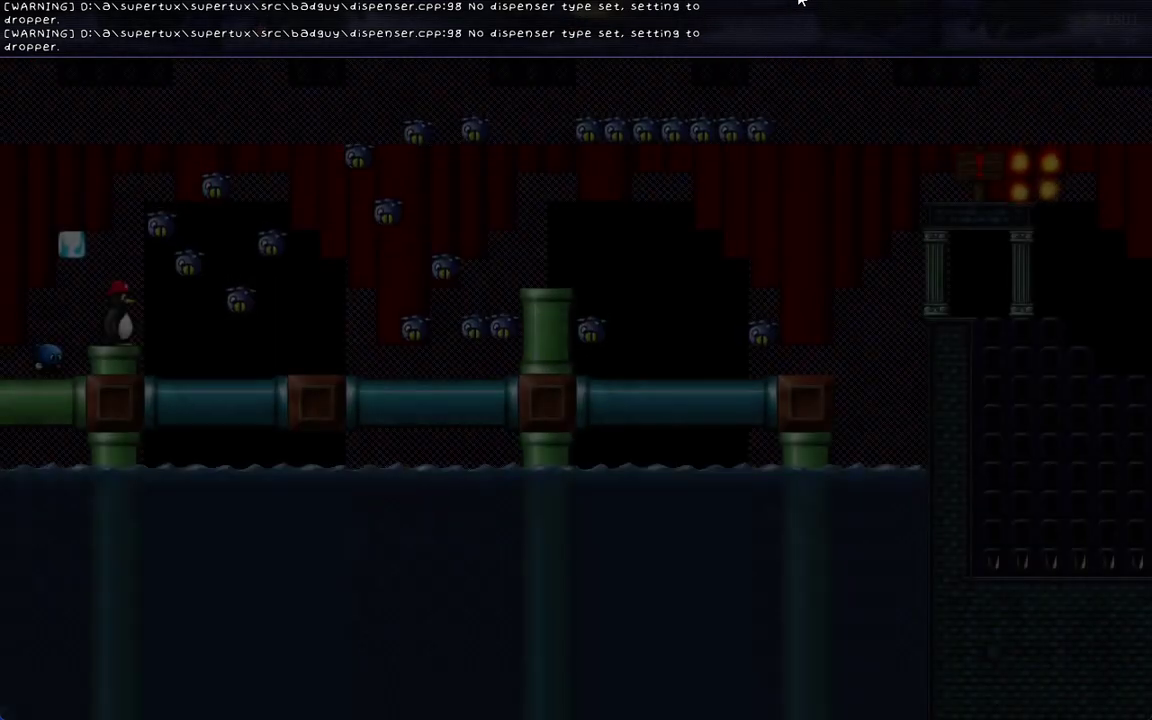
key("Escape")
key("Up")
key("Return")
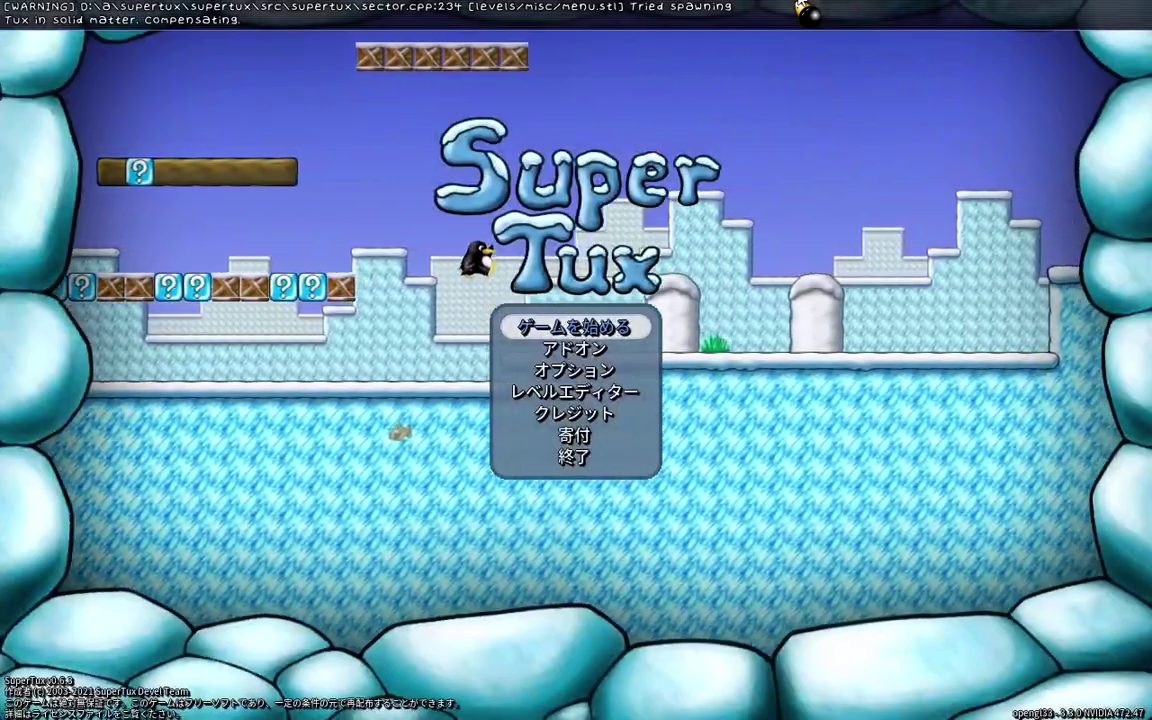
Step: Resume the game at Nolok's Castle on the world map and return to the title screen
key("Return")
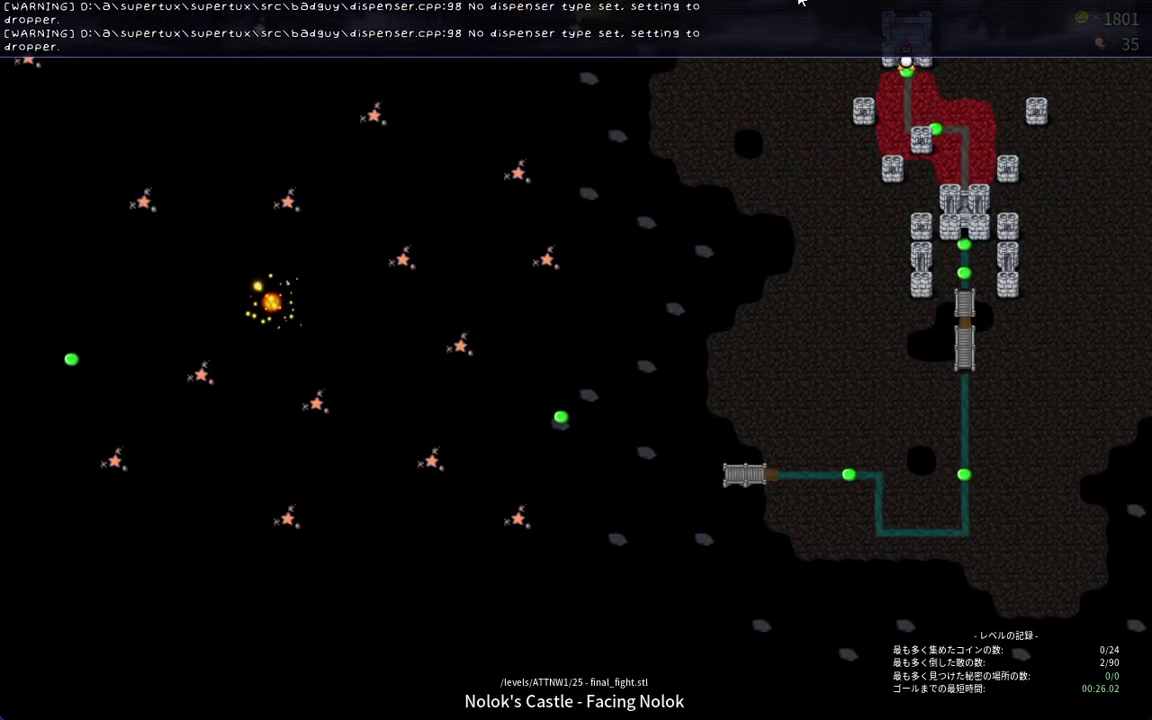
key("Return")
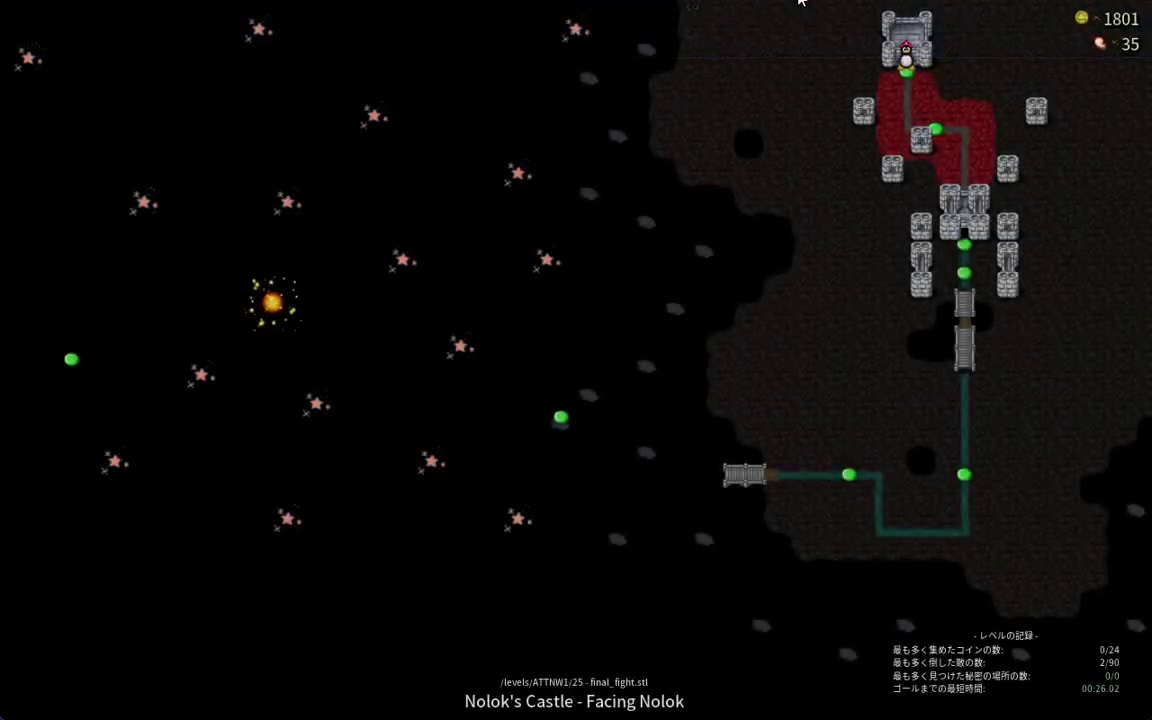
key("Escape")
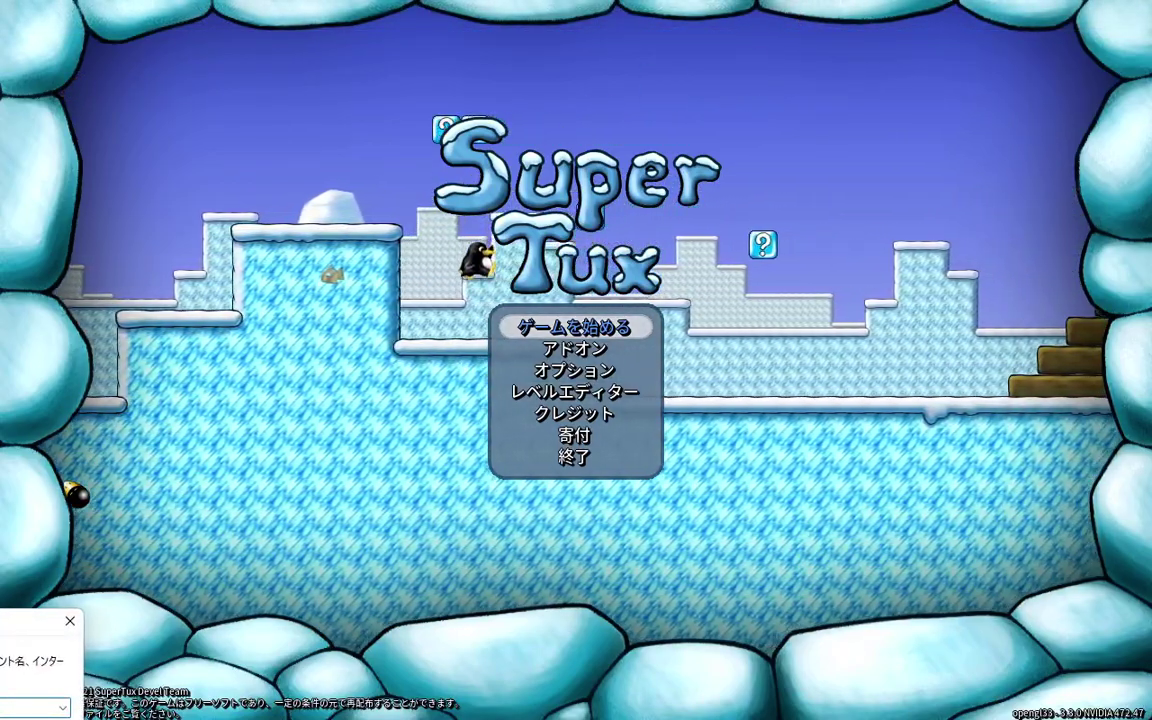
Step: Run taskmgr from the Windows Run dialog to start Task Manager
left_click_drag(0, 621, 563, 370)
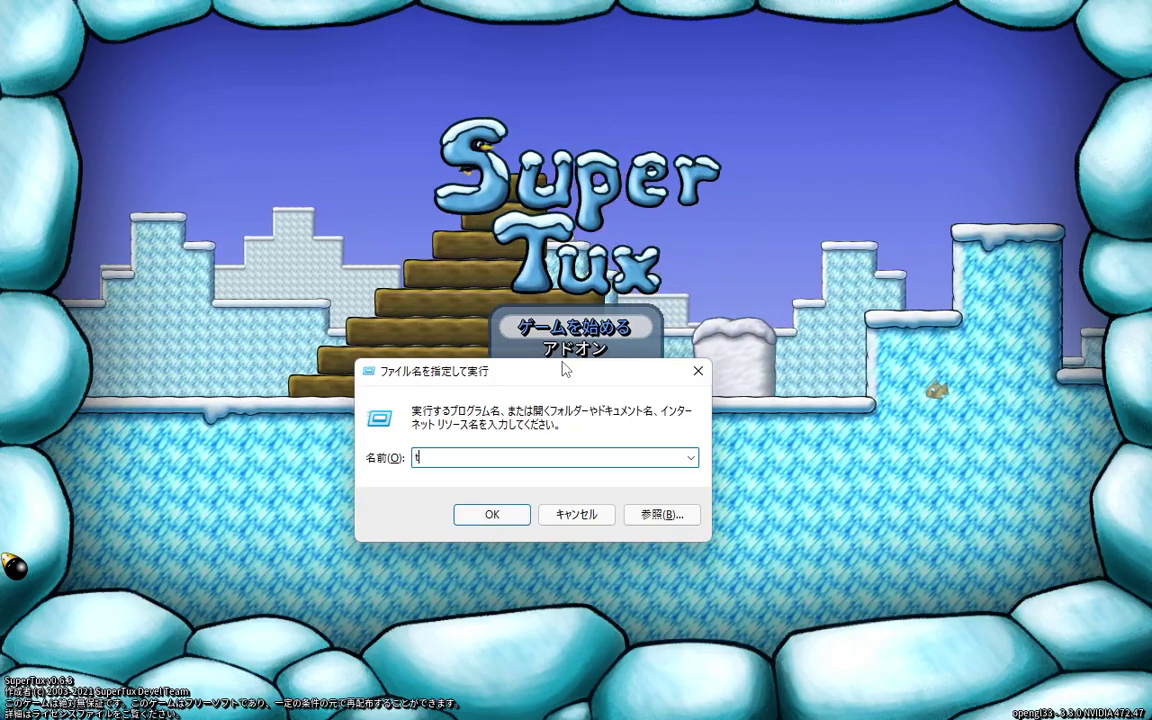
type("ask")
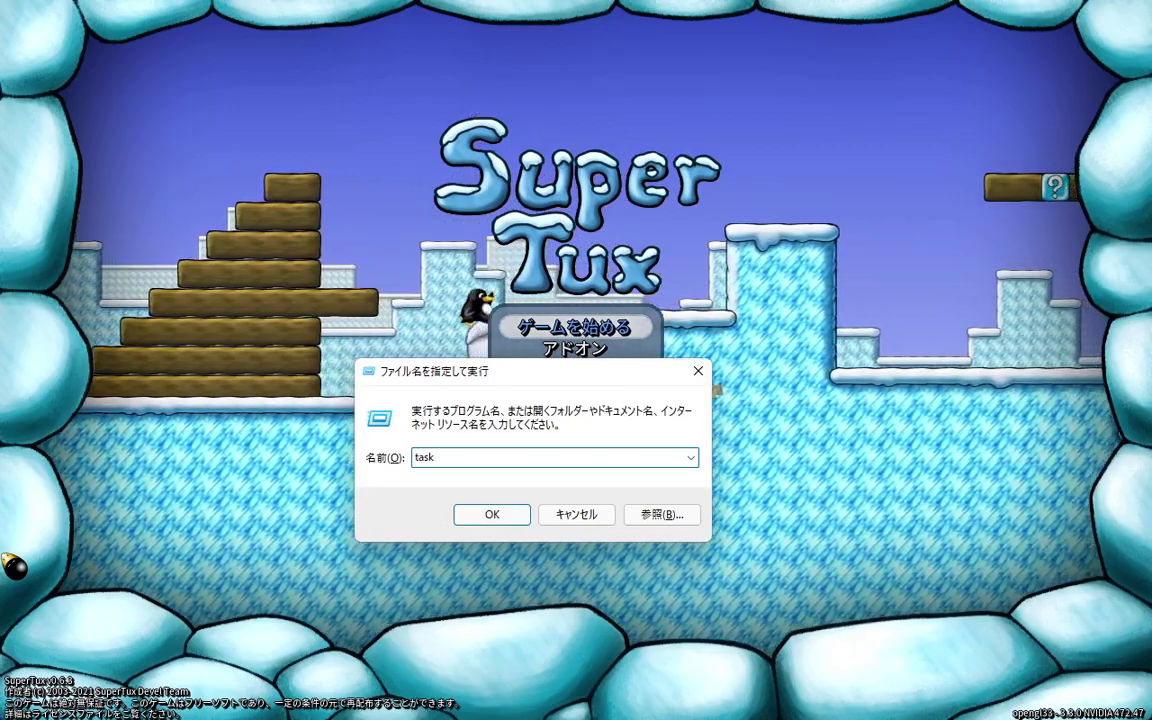
type("mgr")
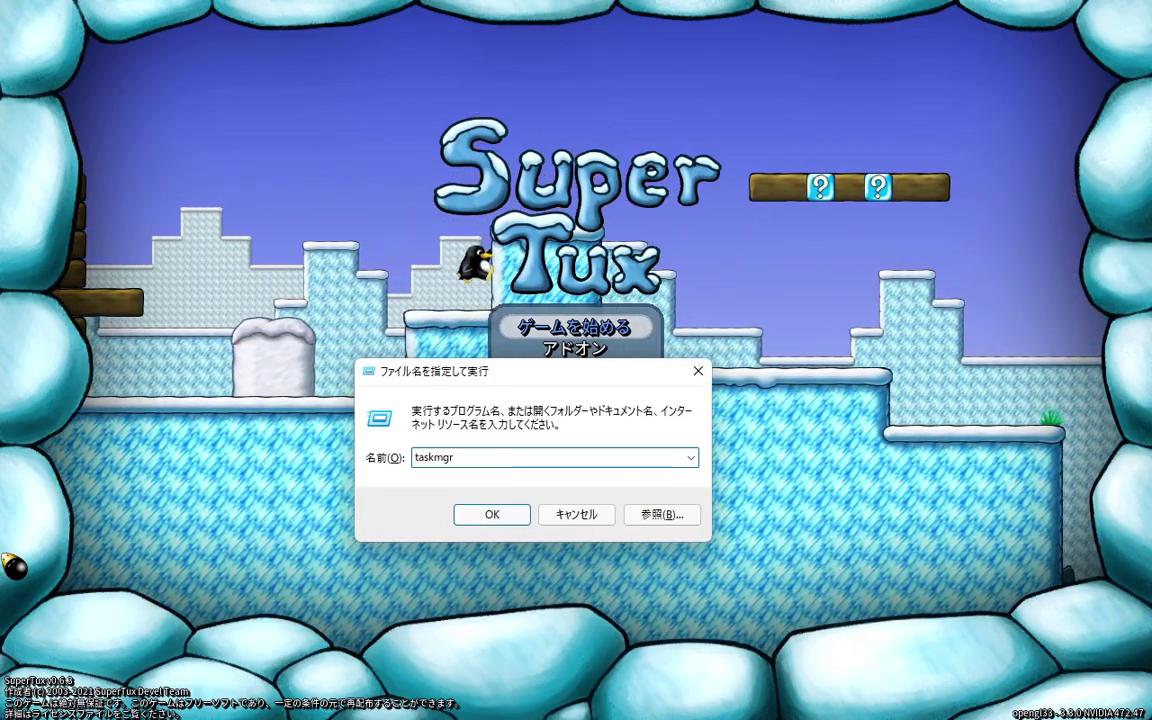
left_click(490, 514)
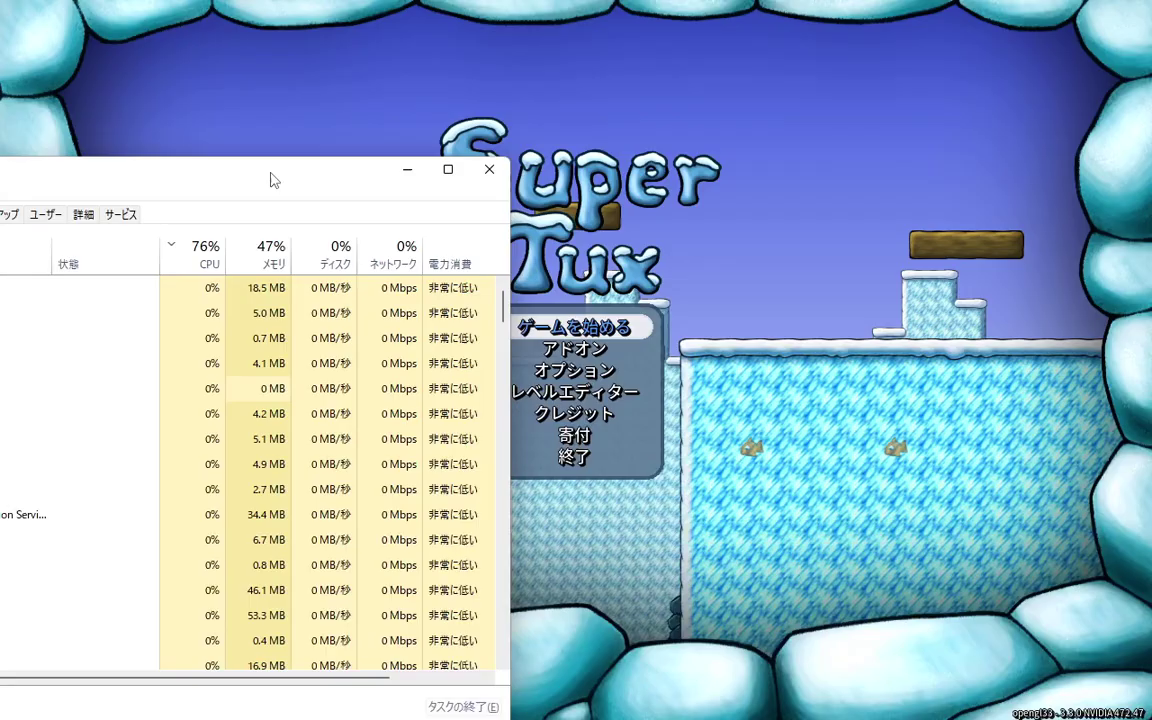
Step: Open the file location of the running supertux2.exe process from Task Manager
left_click_drag(264, 172, 700, 94)
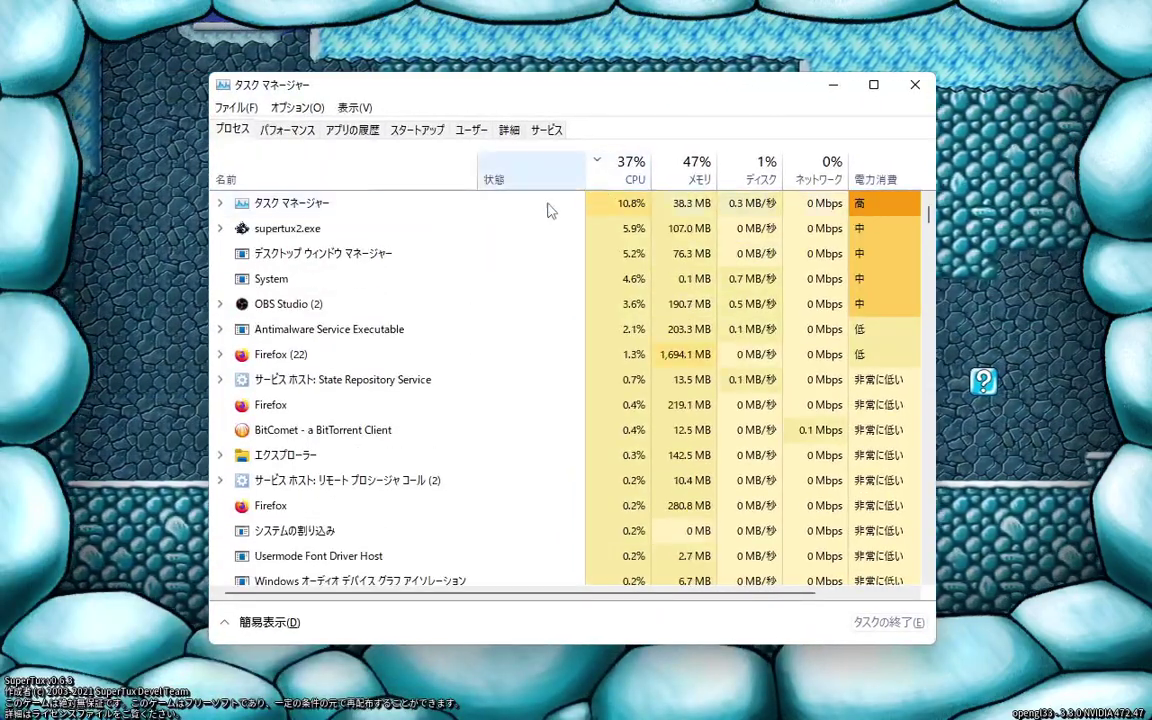
right_click(305, 234)
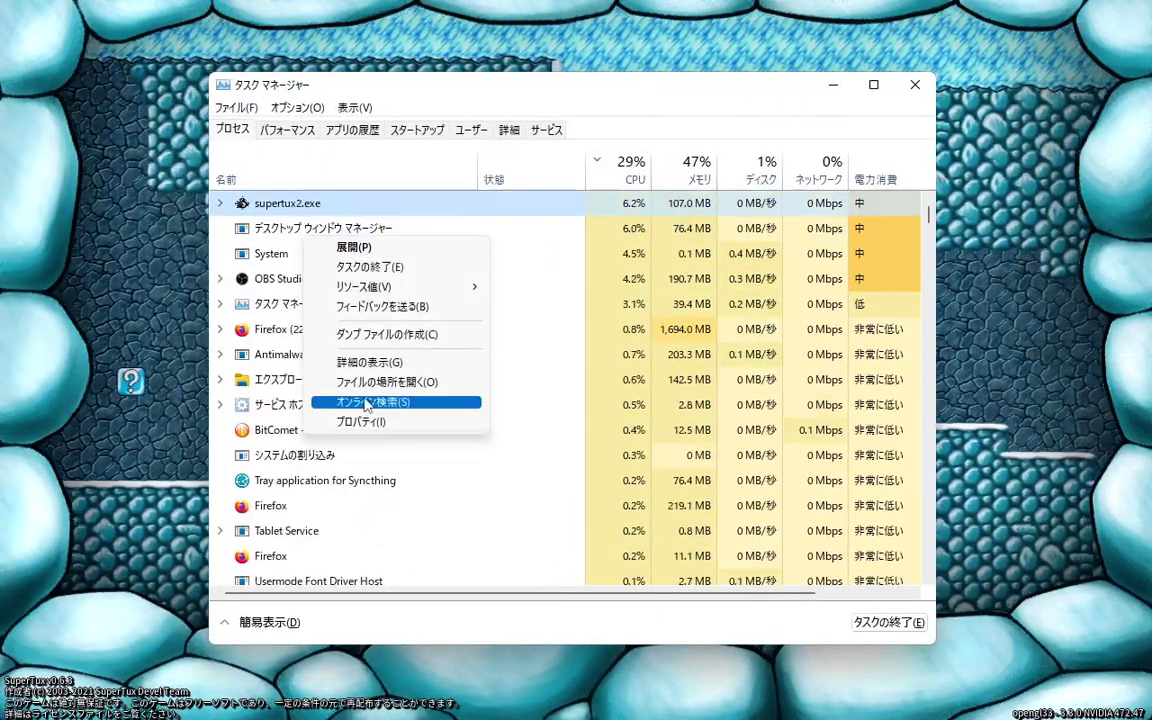
left_click(418, 392)
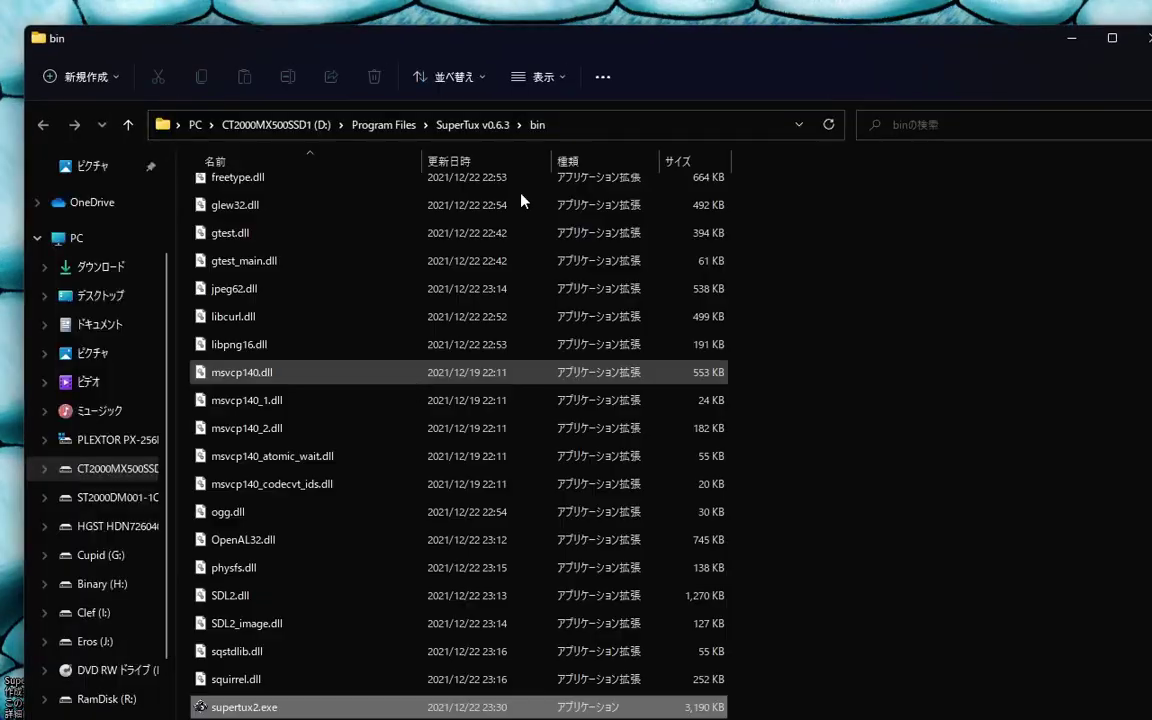
left_click_drag(586, 46, 565, 24)
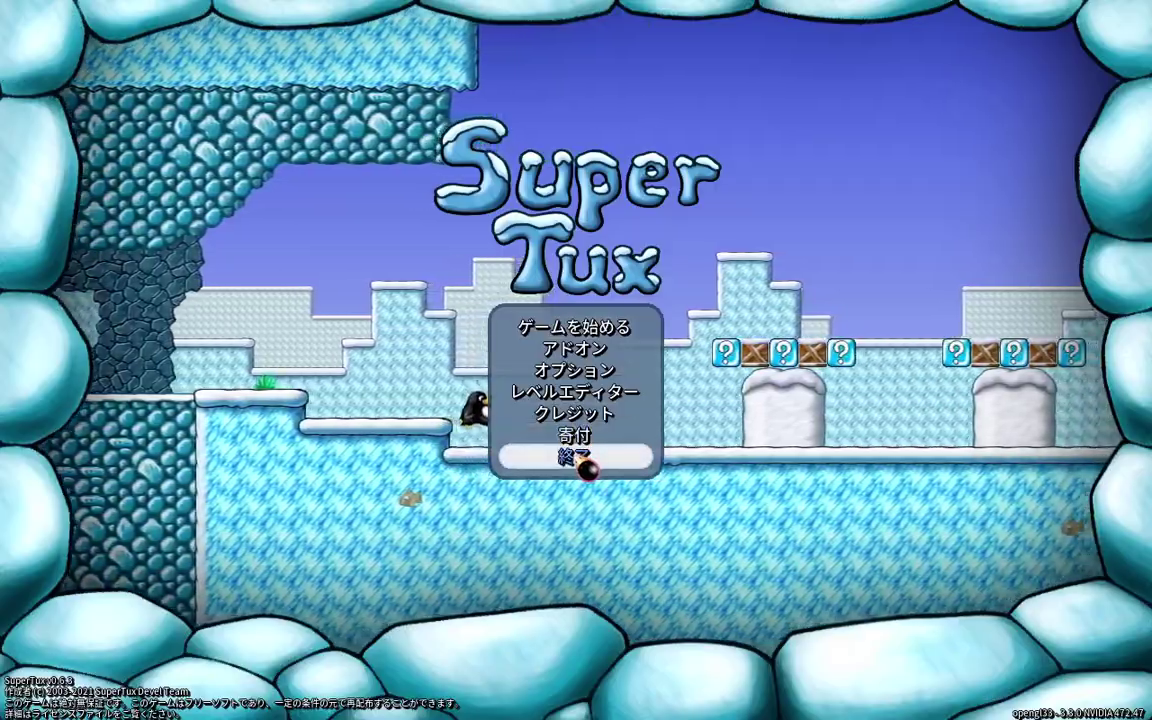
Step: Quit SuperTux, relaunch it from supertux2.exe in its bin folder, and open the community world Adventure to the New World
left_click(586, 468)
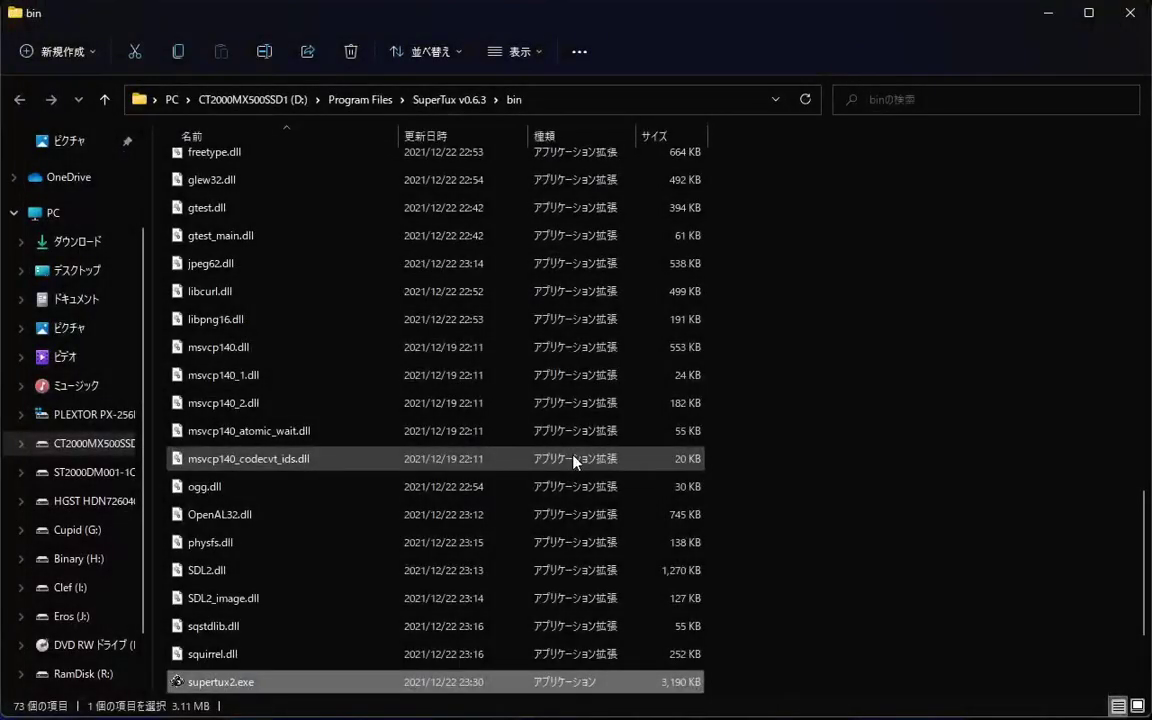
double_click(233, 688)
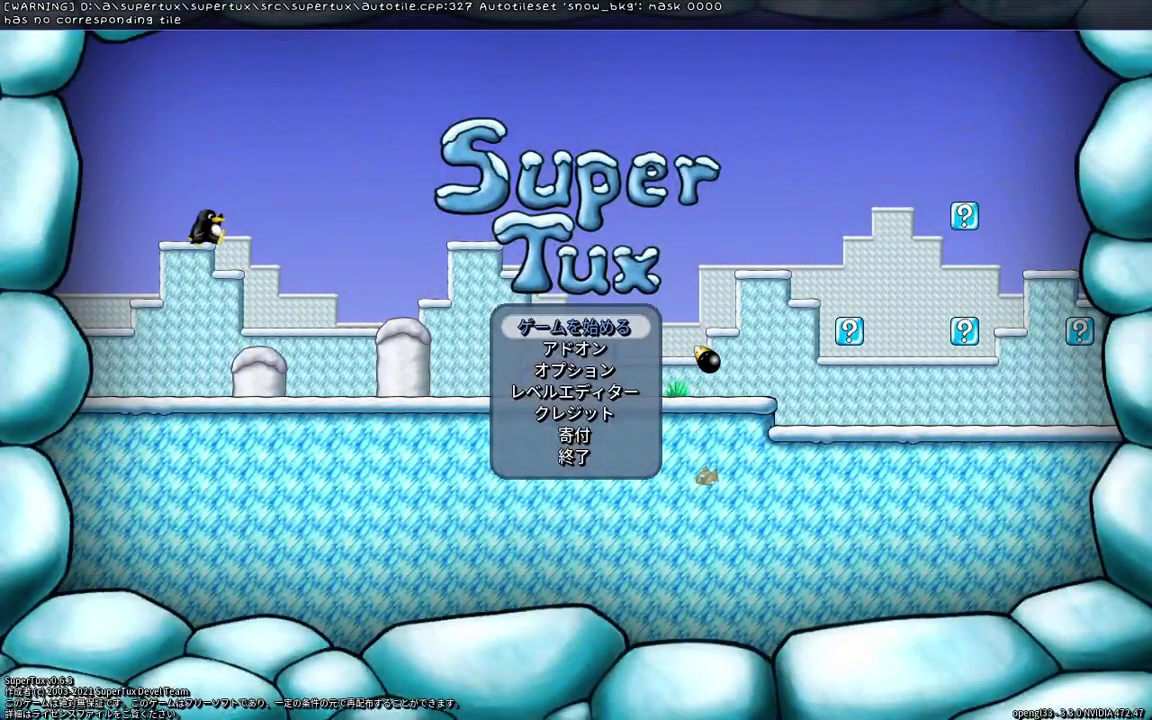
left_click(627, 340)
left_click(599, 374)
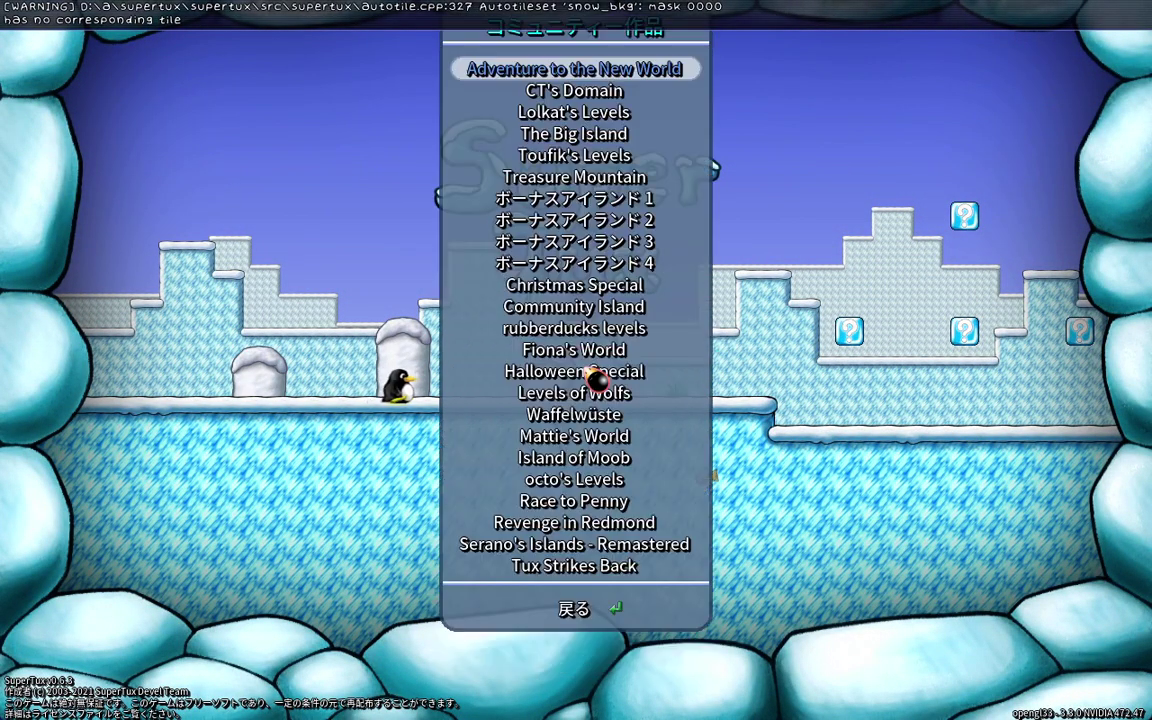
left_click(640, 72)
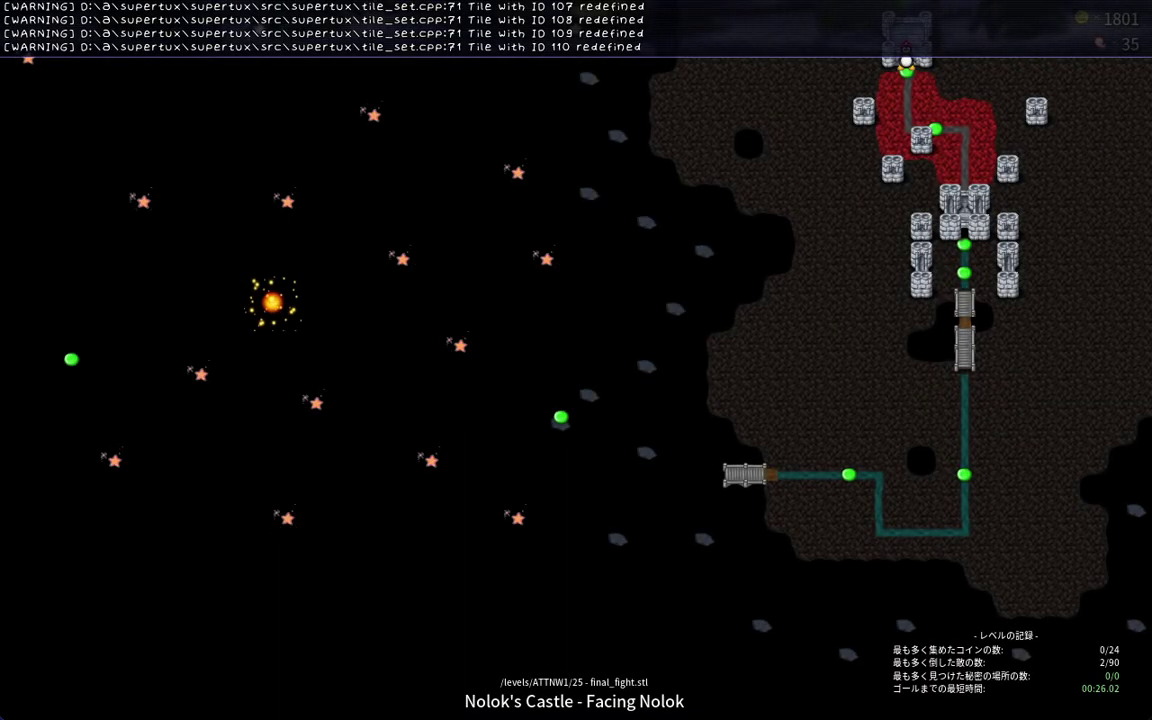
Step: Enter the level Nolok's Castle - Facing Nolok and play through its opening areas to check the castle tiles and background
key("Return")
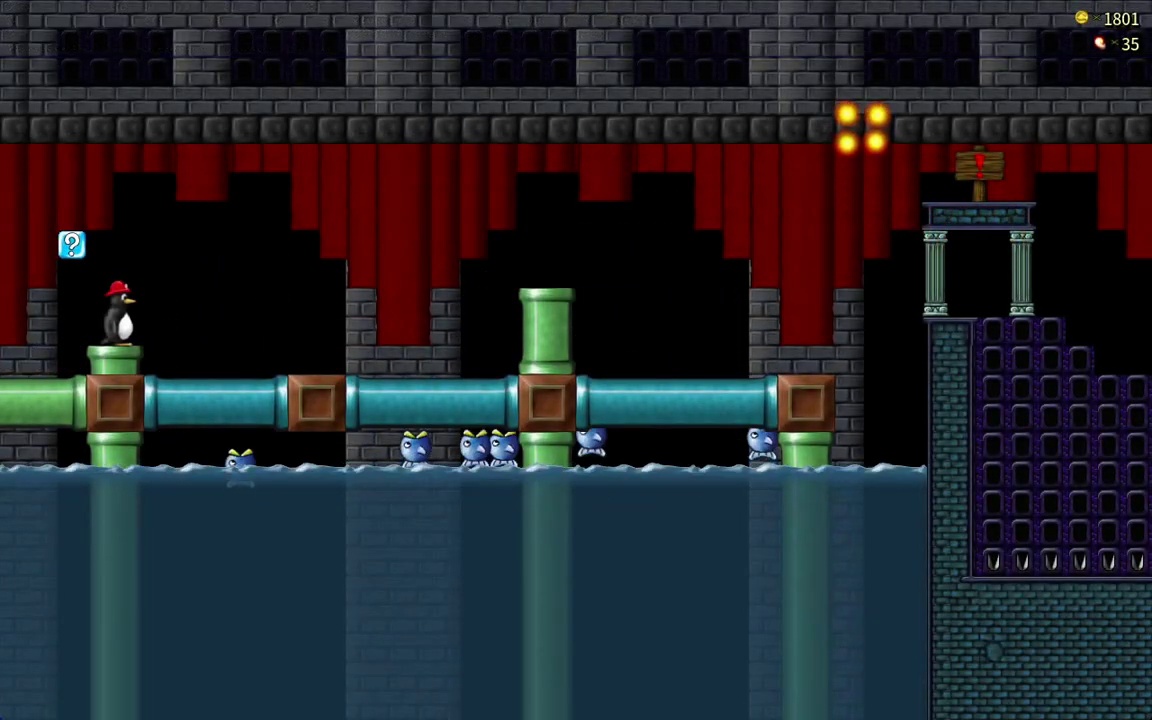
key("Escape")
key("Escape")
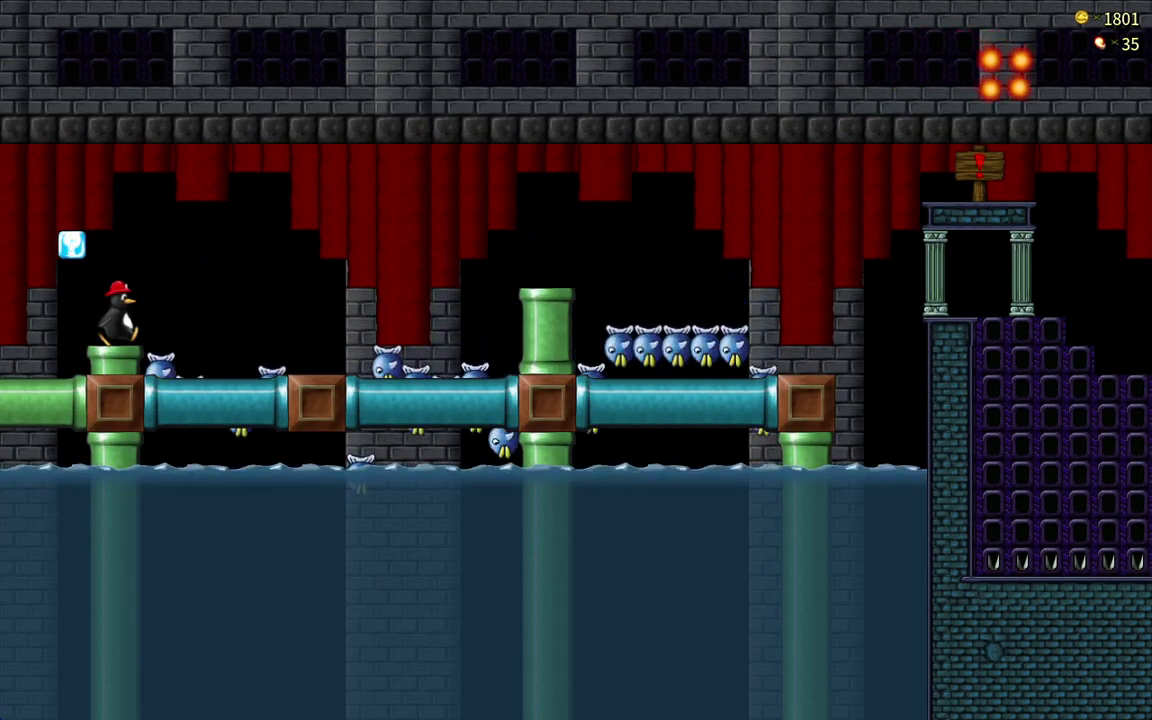
key("Right")
key("space")
key("Right")
key("space")
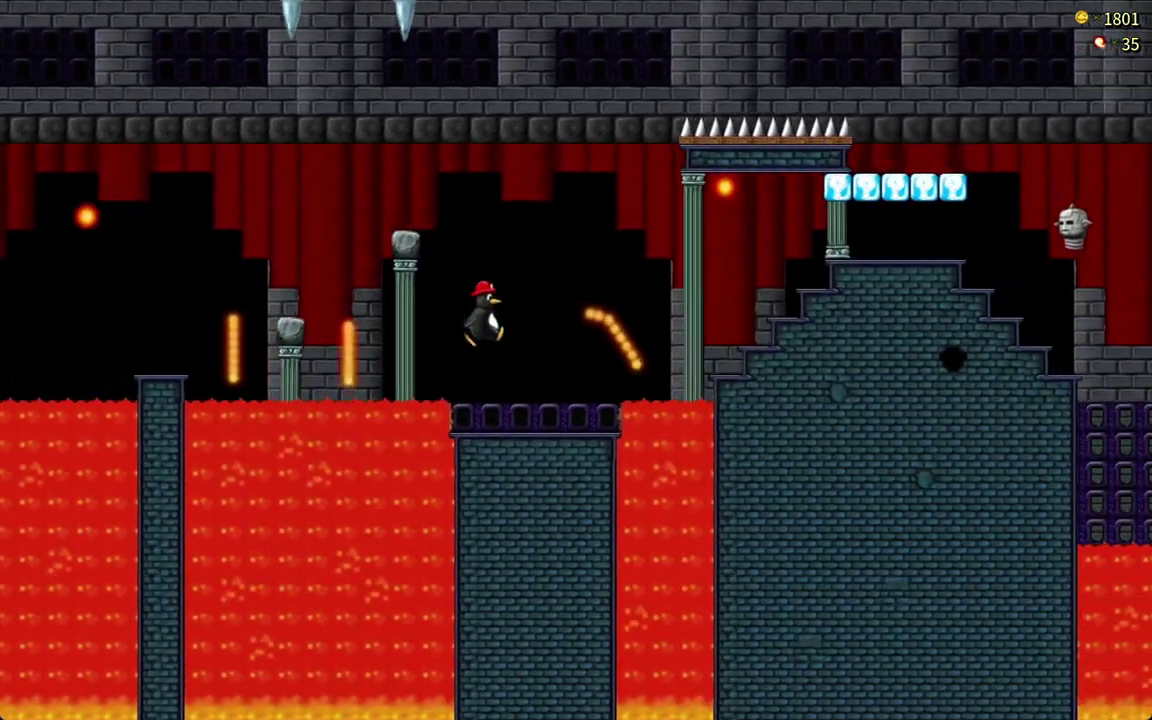